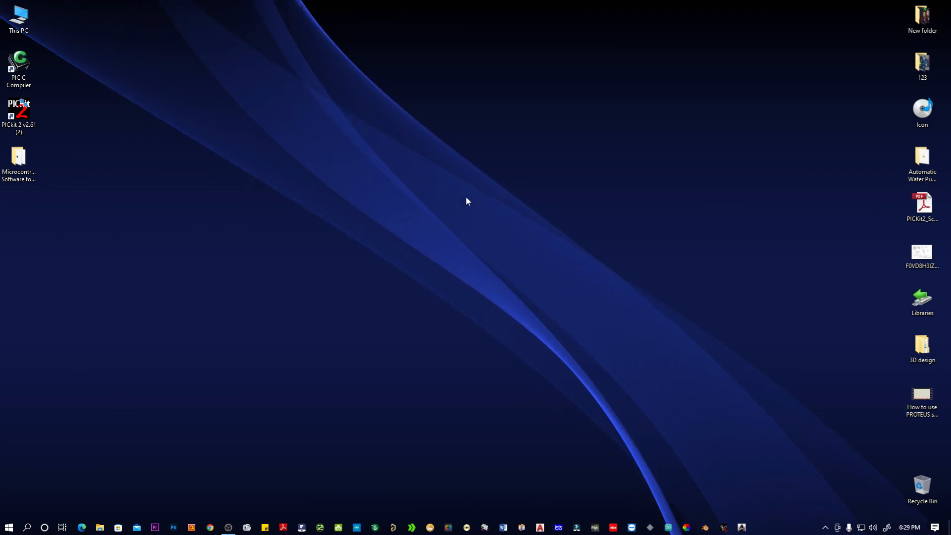
Open the MikroC 5 folder inside the Microcontroller Software for Online Course folder on the desktop
double_click(34, 163)
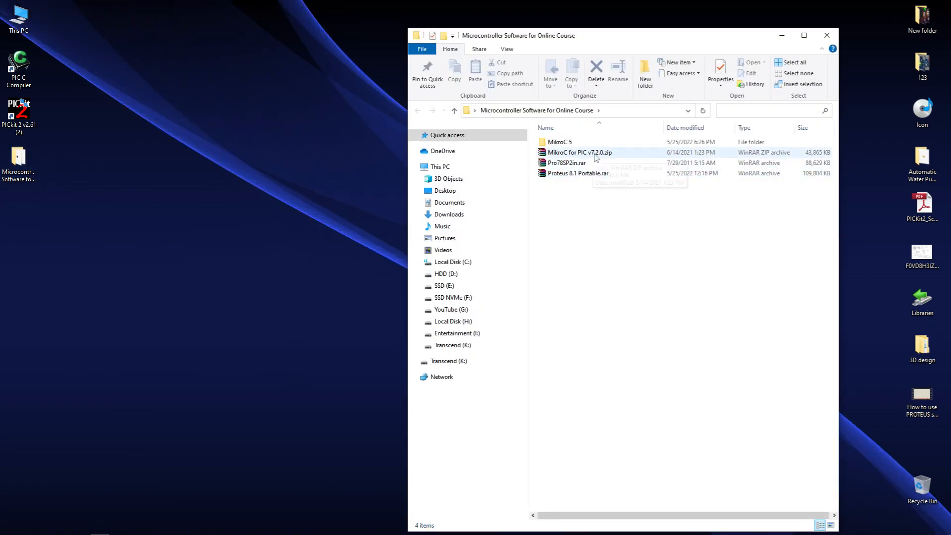
click(557, 145)
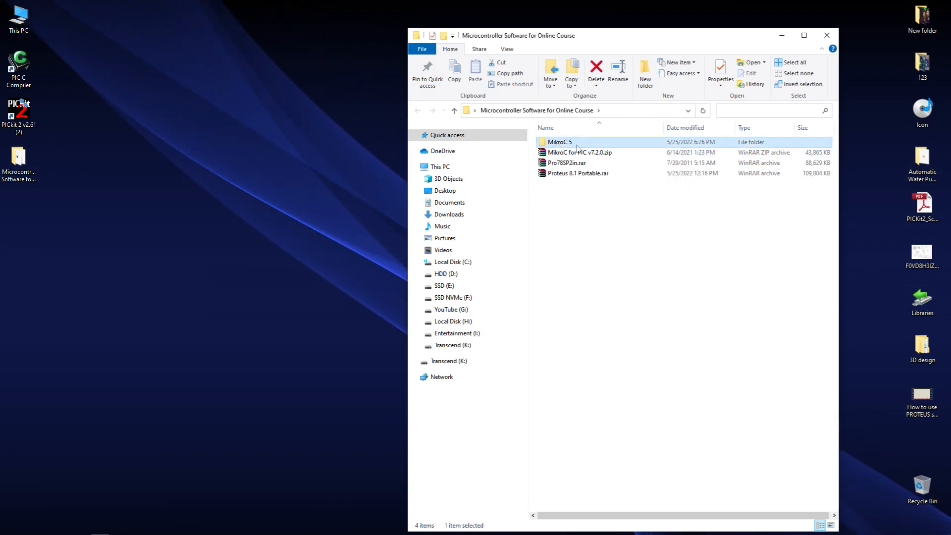
key(Down)
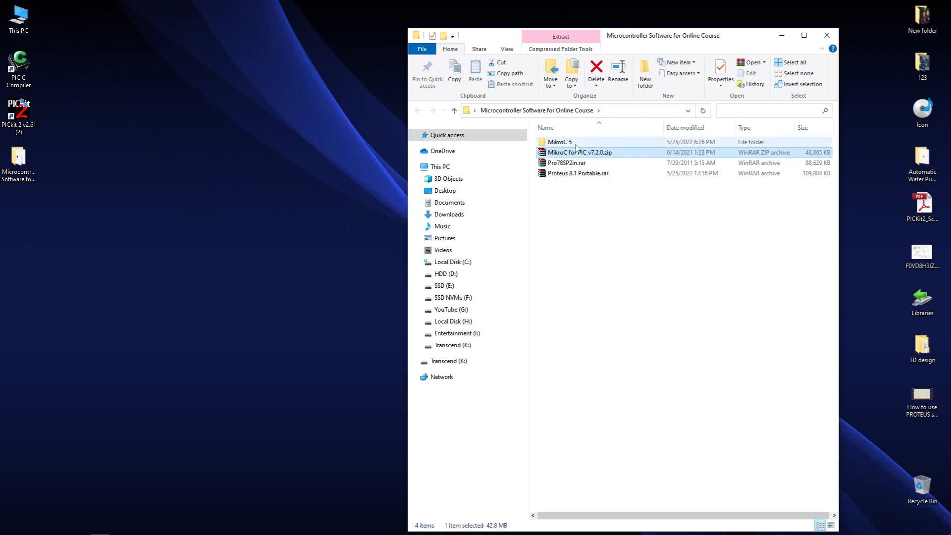
double_click(558, 143)
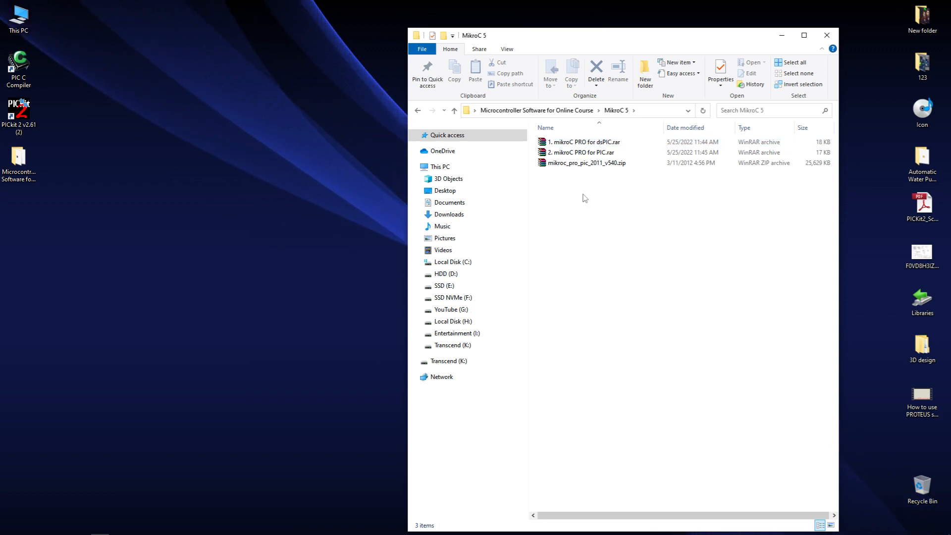
Extract mikroc_pro_pic_2011_v540.zip into its own folder named after the archive
click(600, 166)
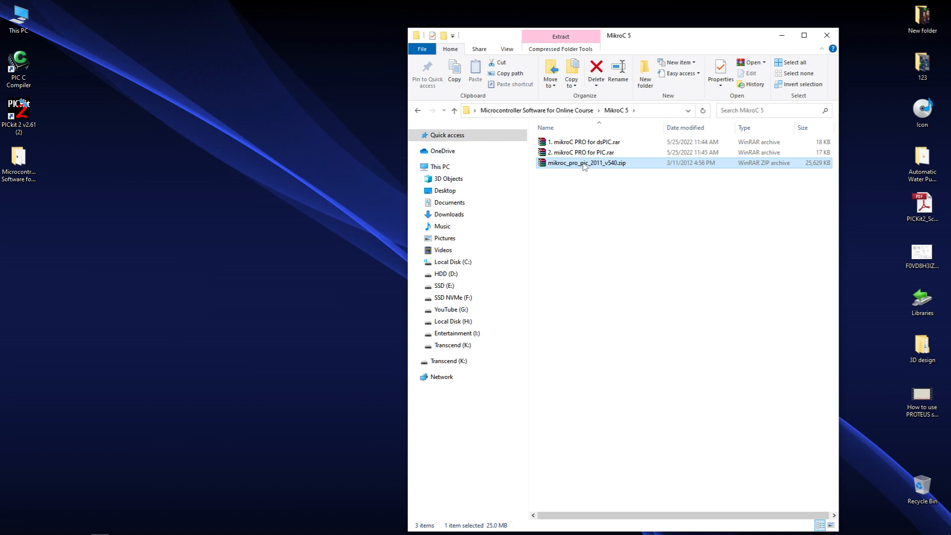
right_click(584, 167)
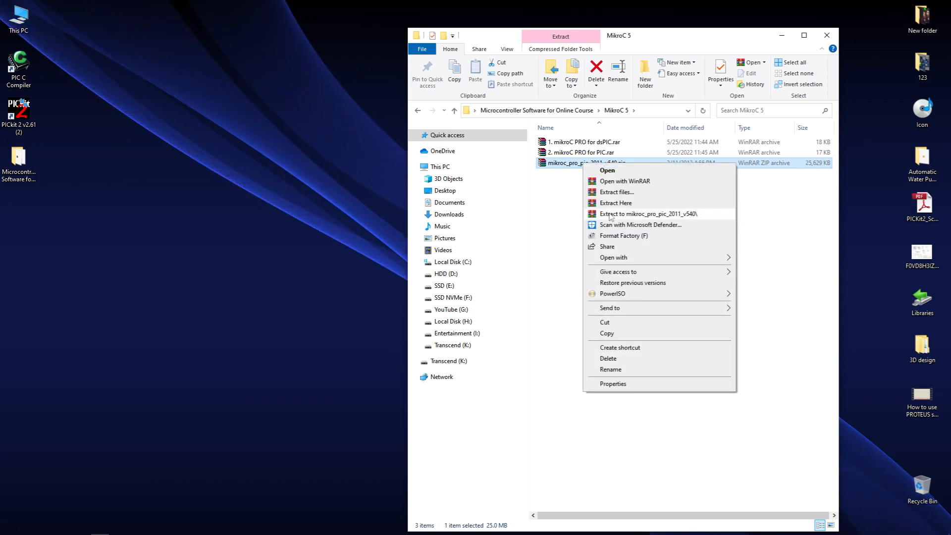
click(656, 216)
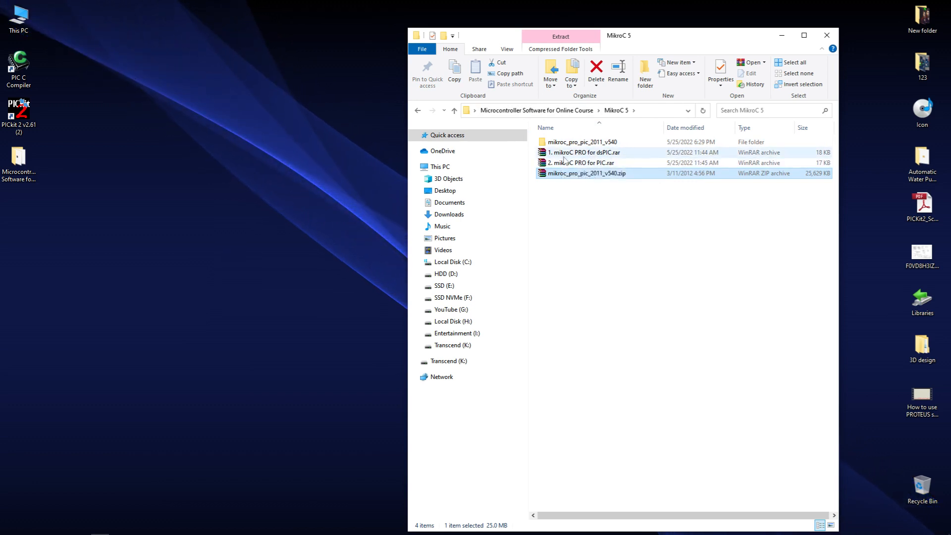
drag(627, 42, 529, 32)
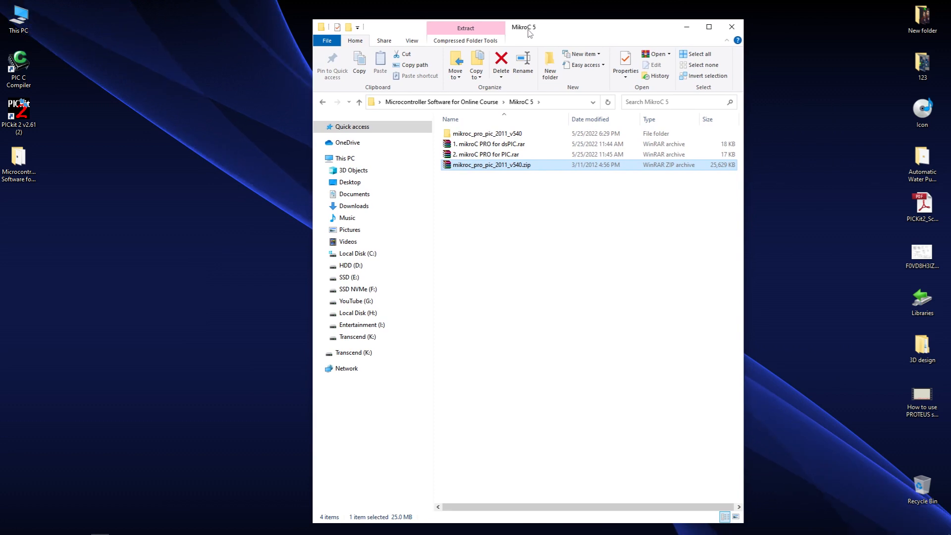
Search Windows for "windows def" and open Windows Security in a maximized window
mouse_move(99, 532)
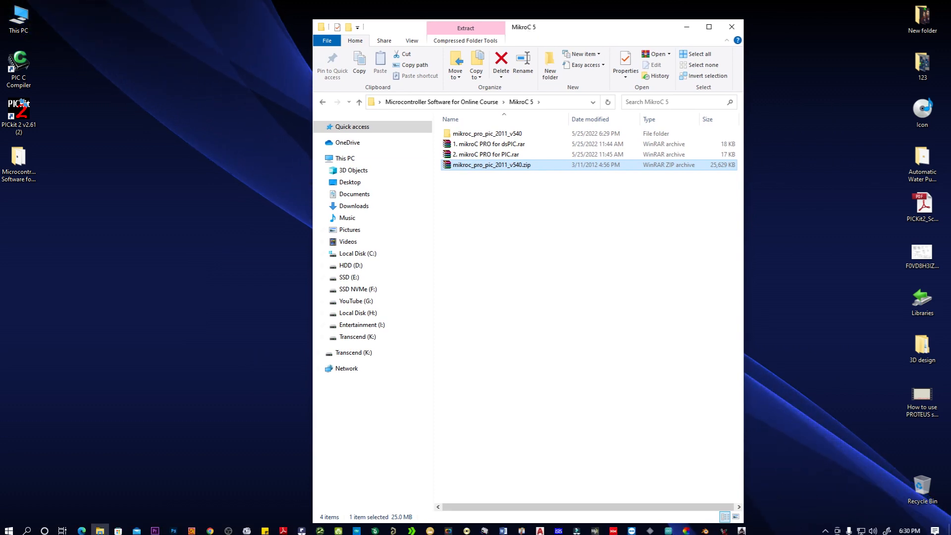
click(27, 530)
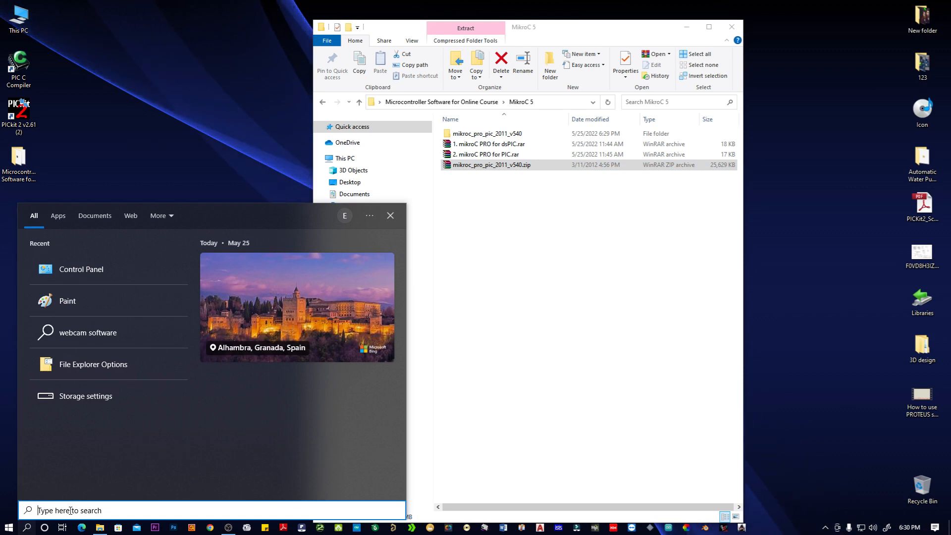
text(windows)
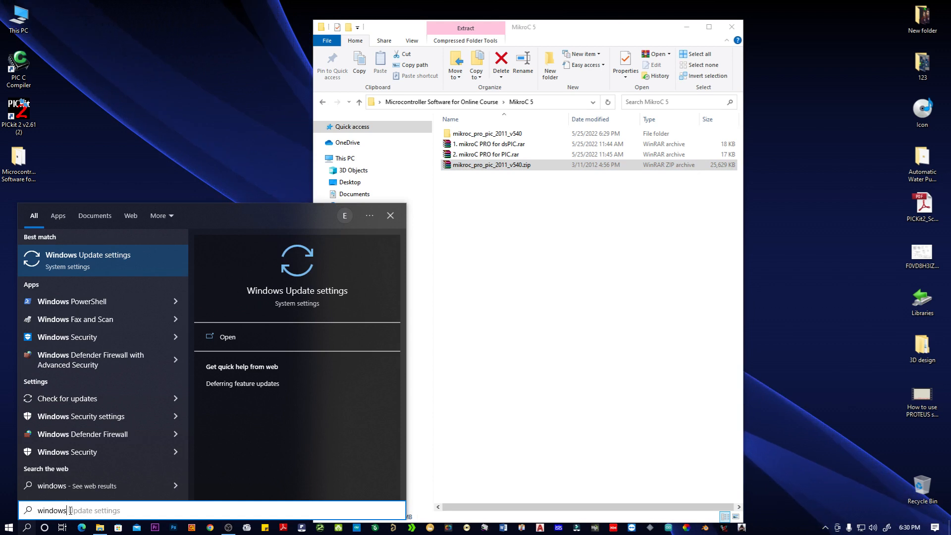
text( def)
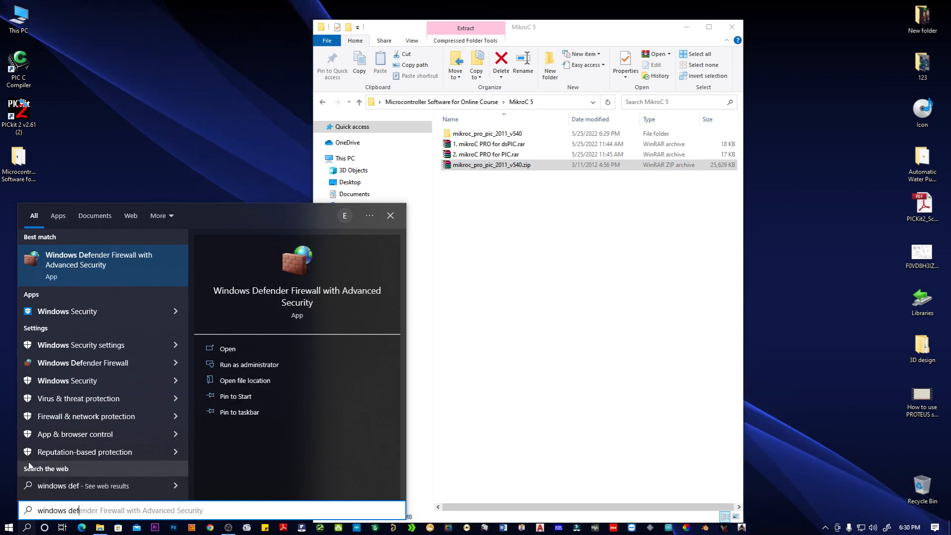
click(78, 312)
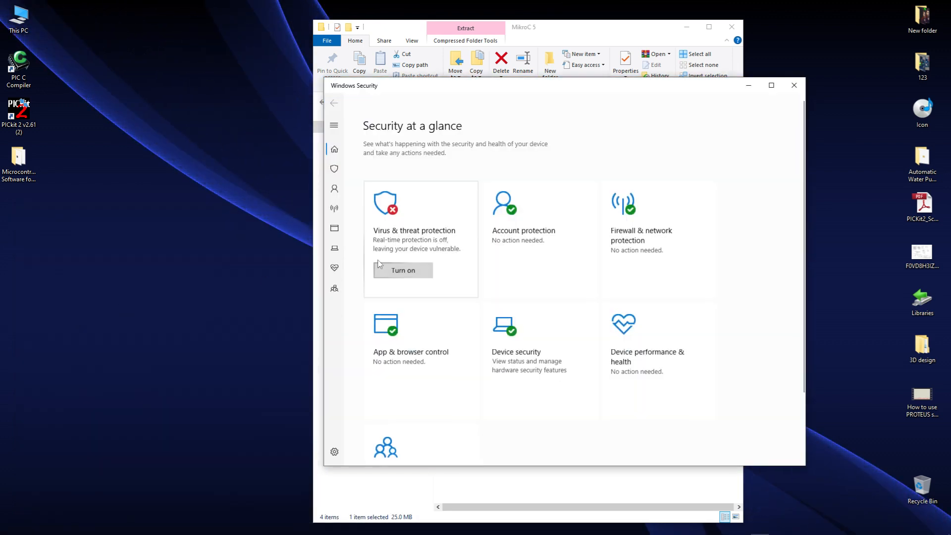
click(771, 85)
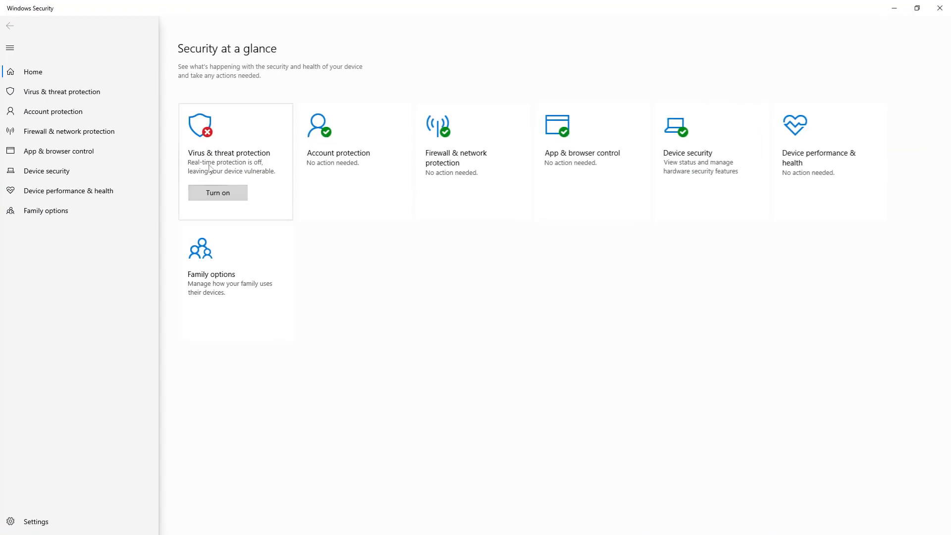
Open the Virus & threat protection settings for managing Microsoft Defender Antivirus
click(244, 162)
scroll(437, 207, down, 1)
scroll(438, 207, down, 10)
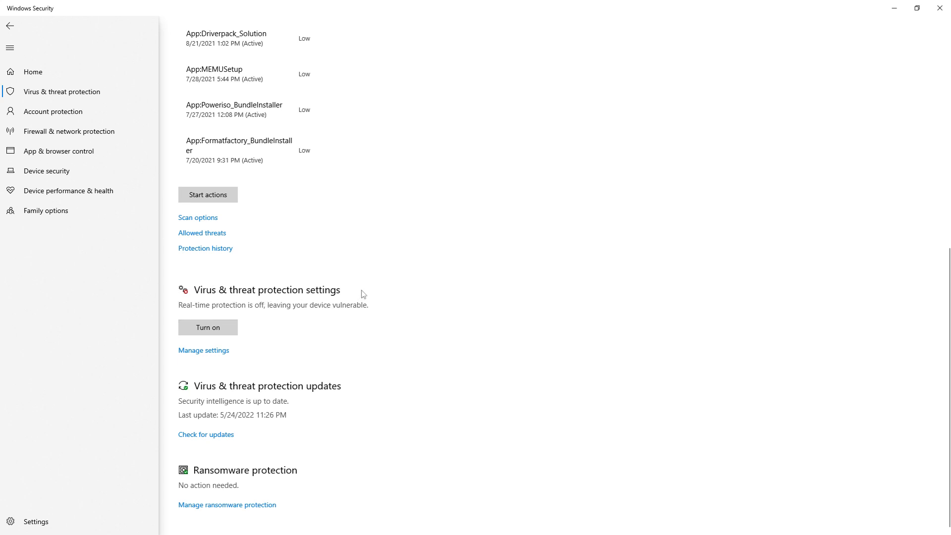
click(211, 351)
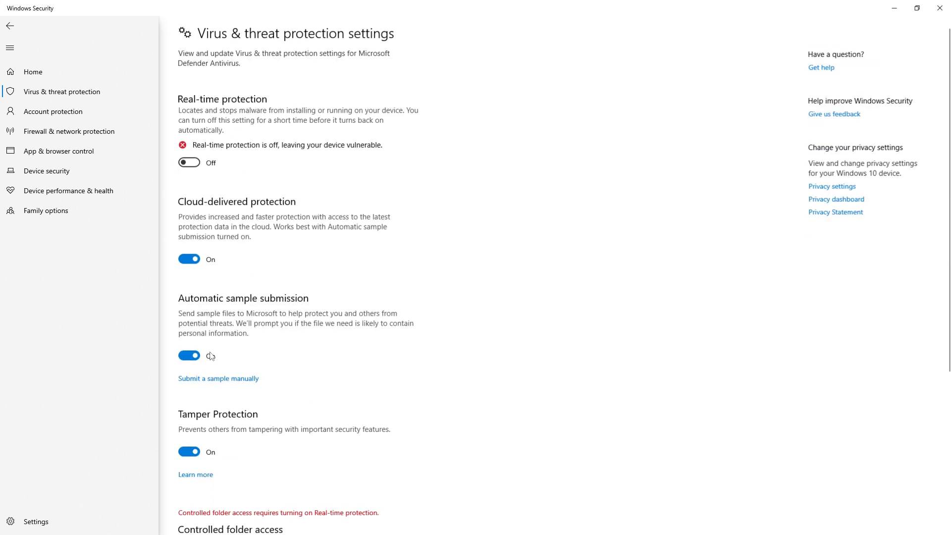
Switch Real-time protection on and back off, and close Windows Security
click(193, 168)
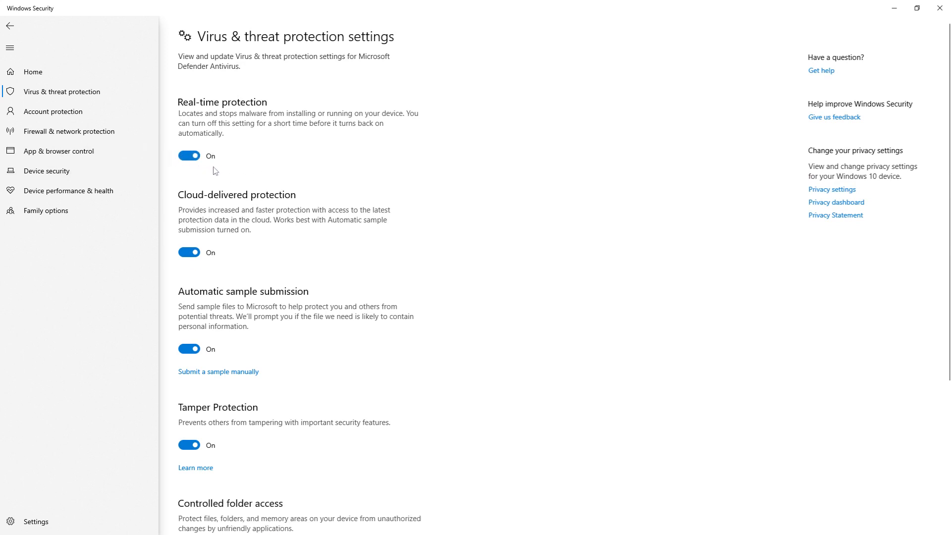
click(185, 157)
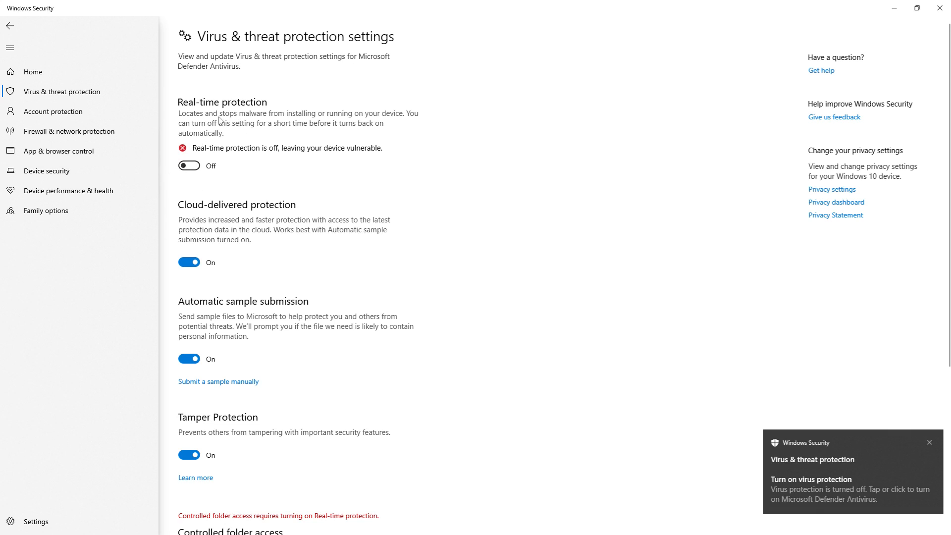
click(946, 10)
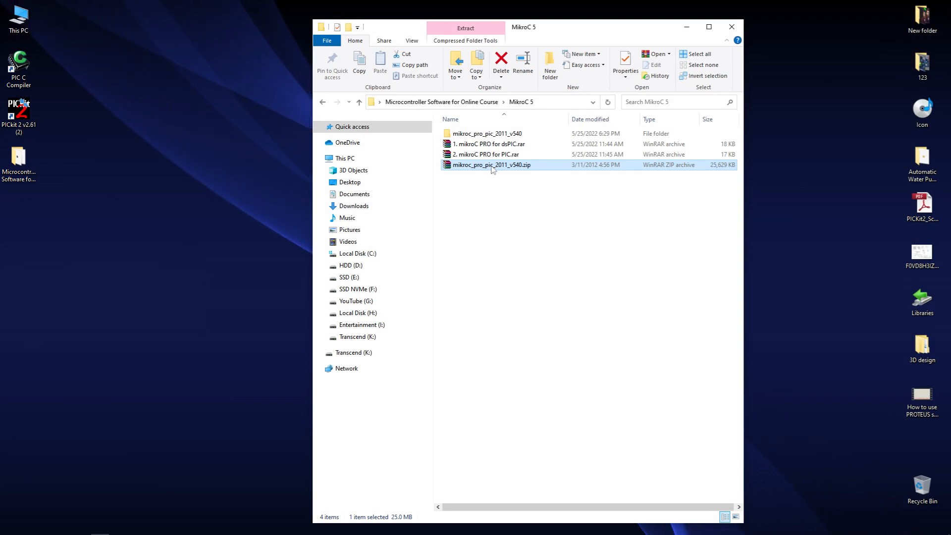
Extract the archive 2. mikroC PRO for PIC.rar into its own folder within MikroC 5
click(512, 155)
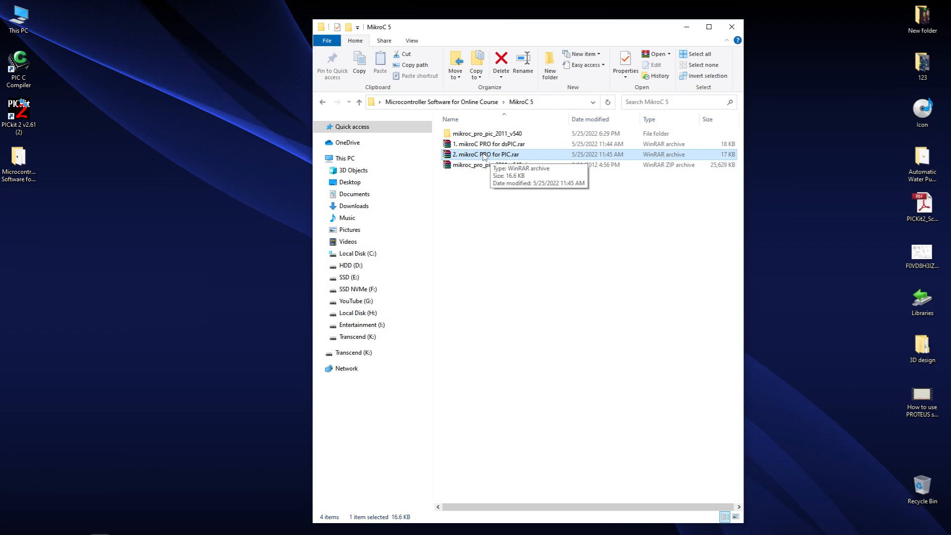
right_click(483, 155)
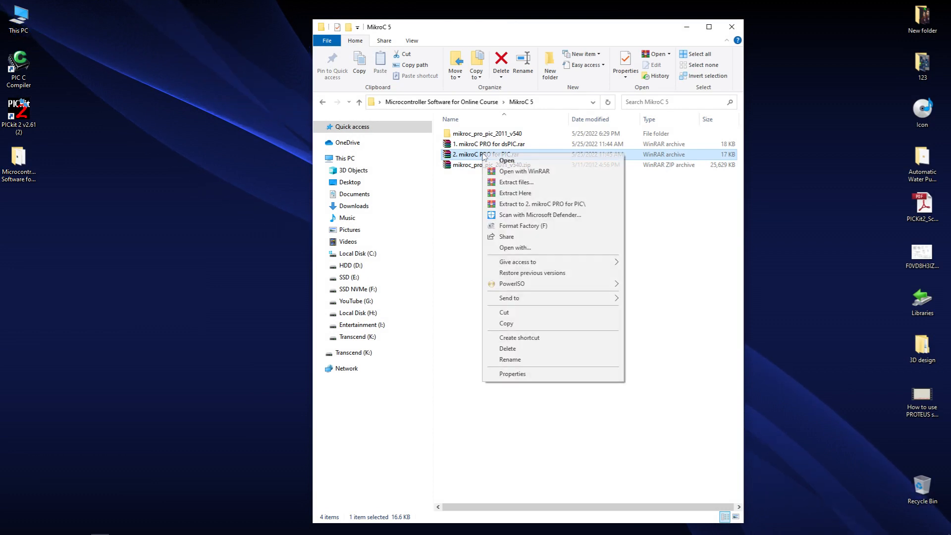
click(548, 204)
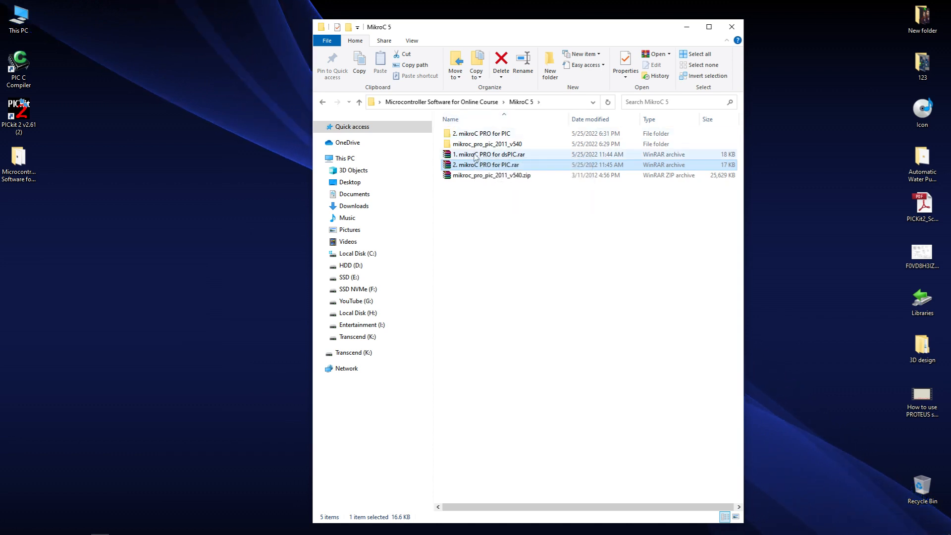
click(468, 199)
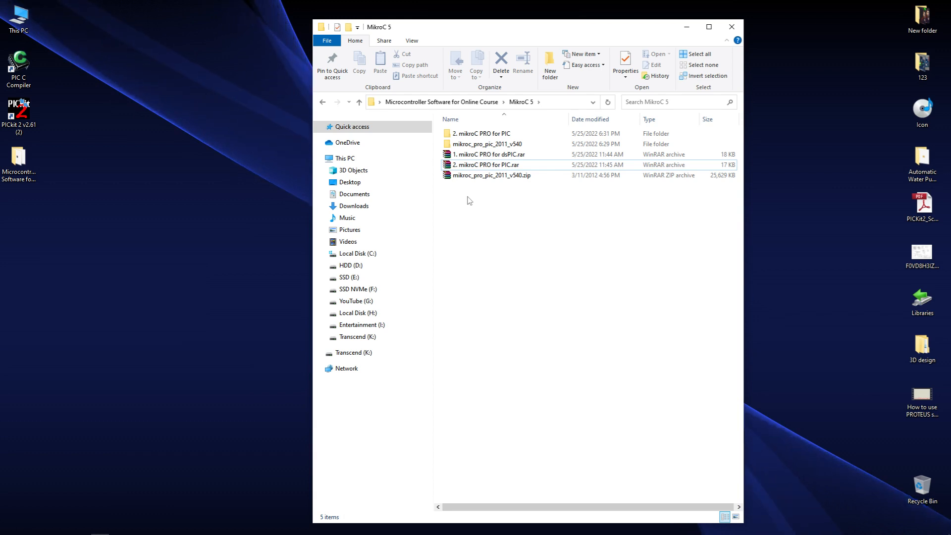
Launch mikroC_PRO_PIC_2011_Build.5.40.exe from the extracted mikroc_pro_pic_2011_v540 folder and accept the license agreement
double_click(510, 146)
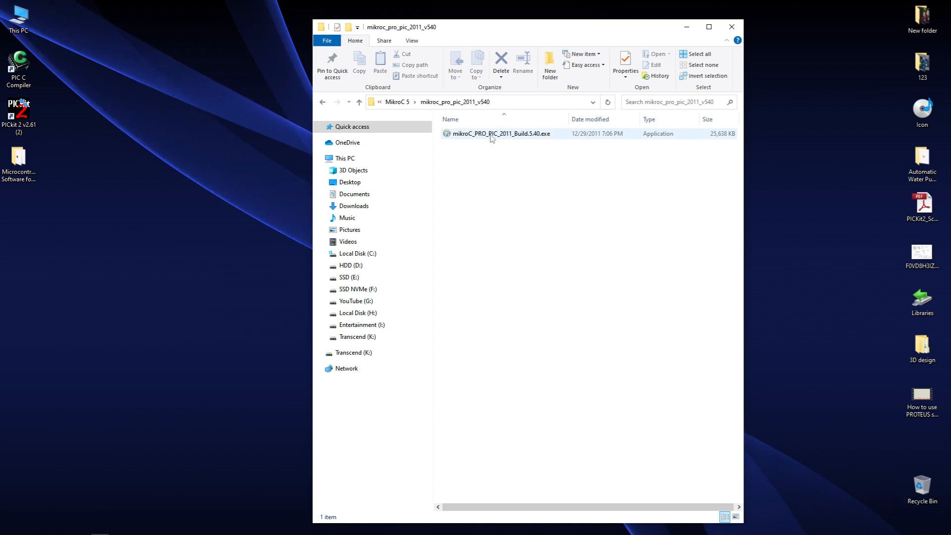
double_click(492, 134)
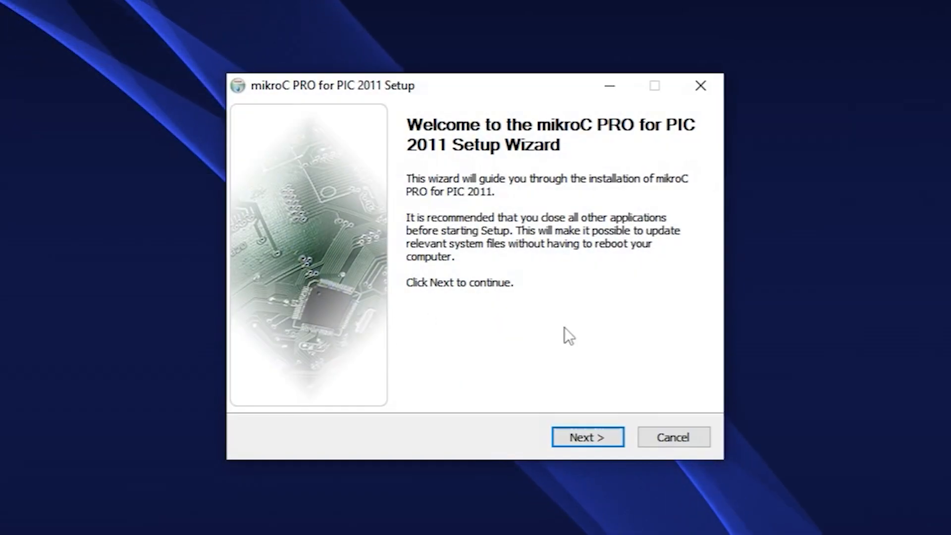
click(587, 442)
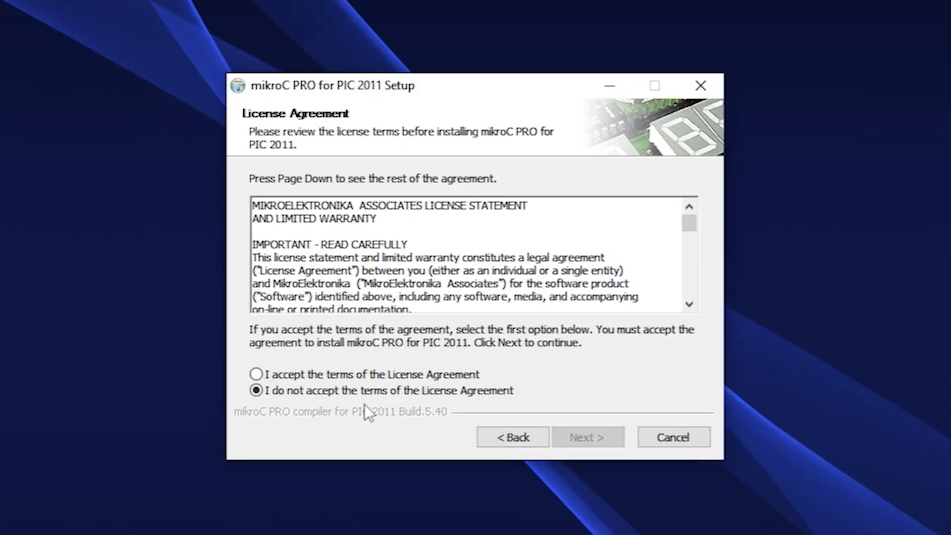
click(299, 374)
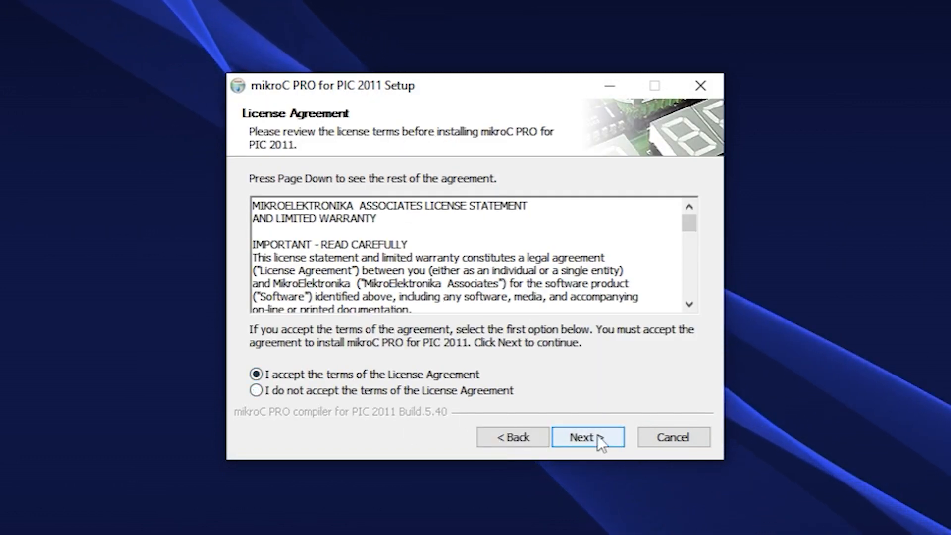
click(597, 439)
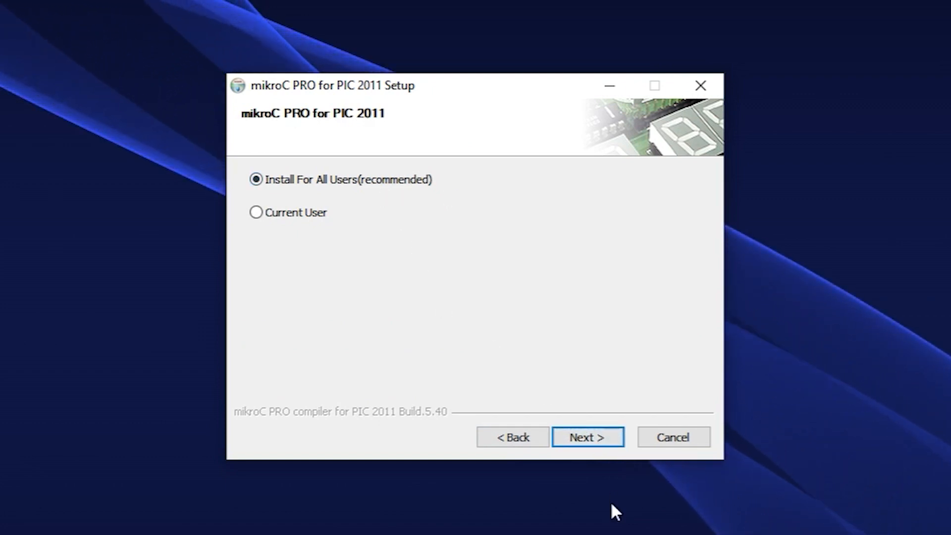
Install mikroC PRO for PIC 2011 for all users with Compiler, Help Files and Examples in the default folder, and finish the wizard
click(590, 444)
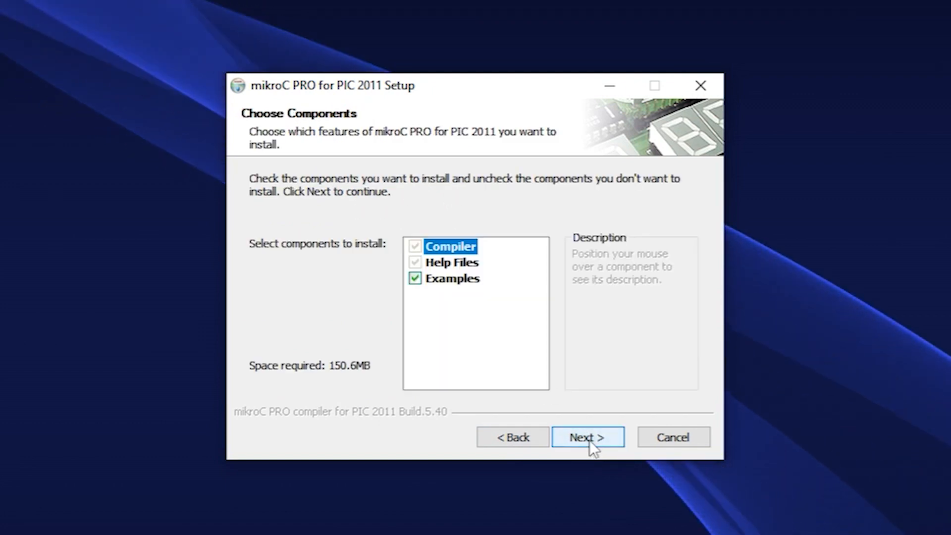
click(591, 444)
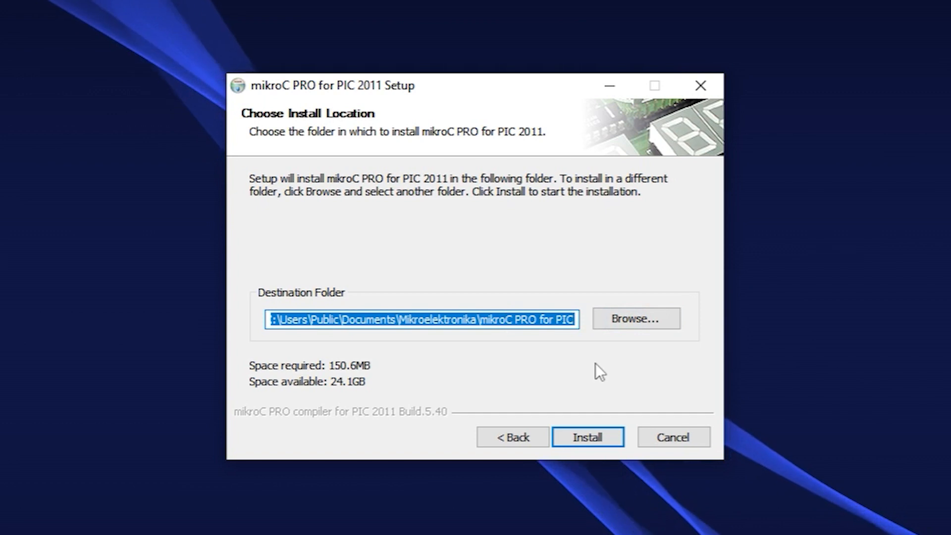
click(582, 445)
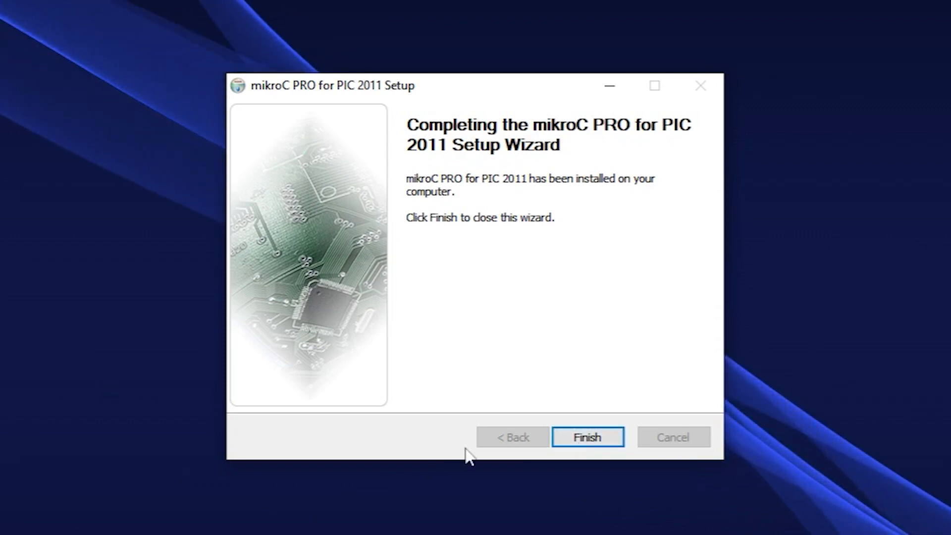
click(602, 432)
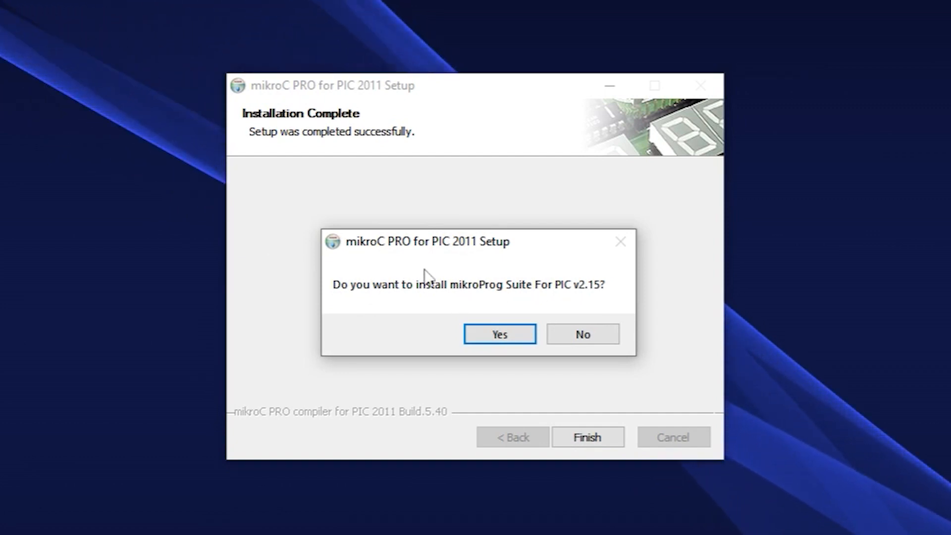
Agree to install mikroProg Suite For PIC v2.15 and accept its license agreement
click(497, 337)
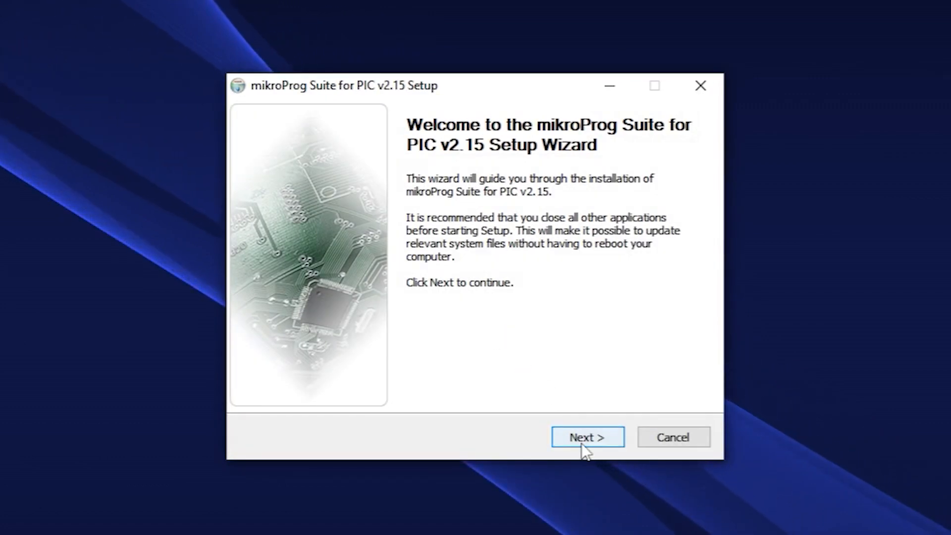
click(583, 445)
click(399, 376)
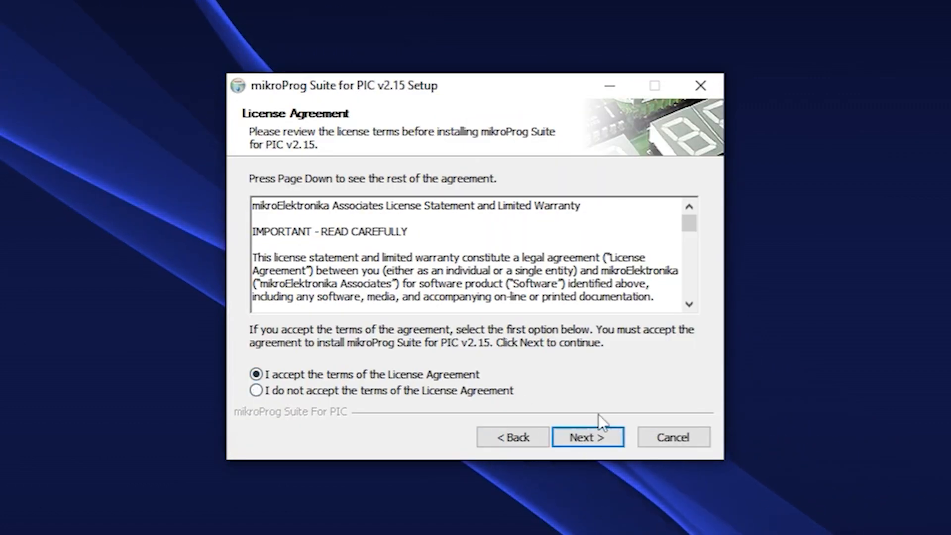
click(599, 437)
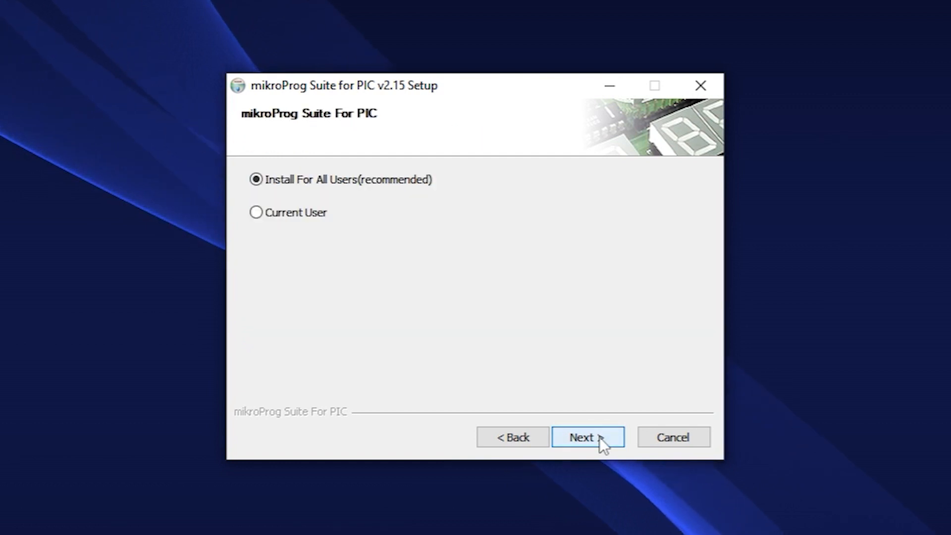
Install mikroProg Suite for PIC v2.15 for all users in the default destination folder, and decline its drivers
click(599, 437)
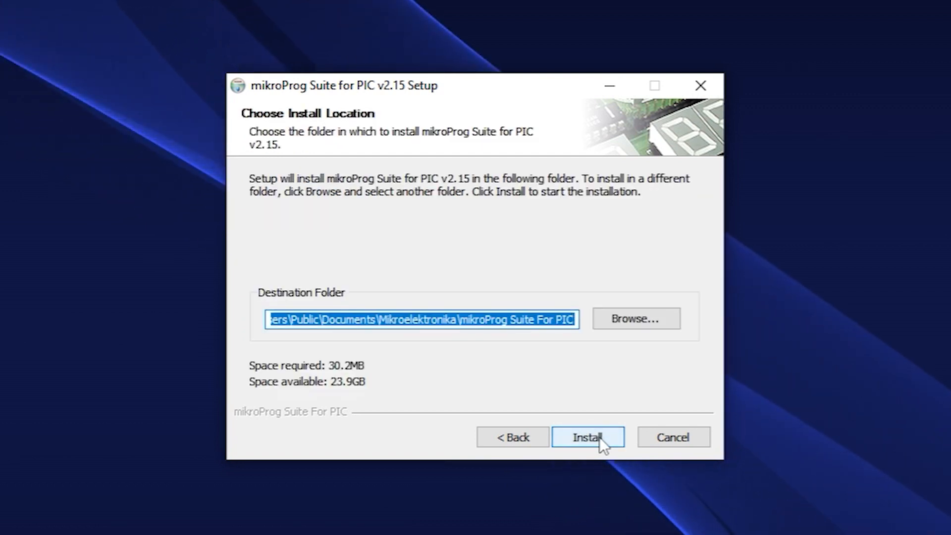
click(600, 437)
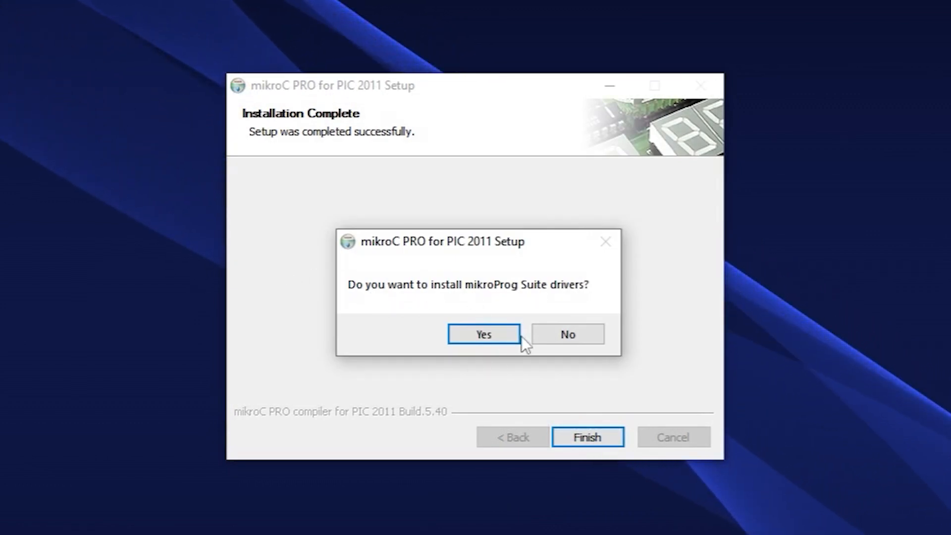
click(566, 333)
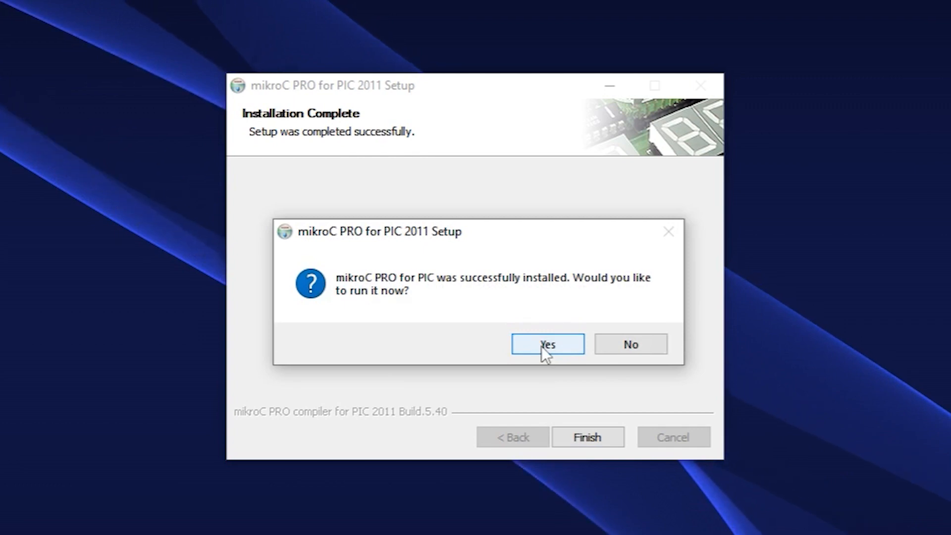
Run mikroC PRO for PIC from the setup's completion prompt, and close the program window
click(542, 346)
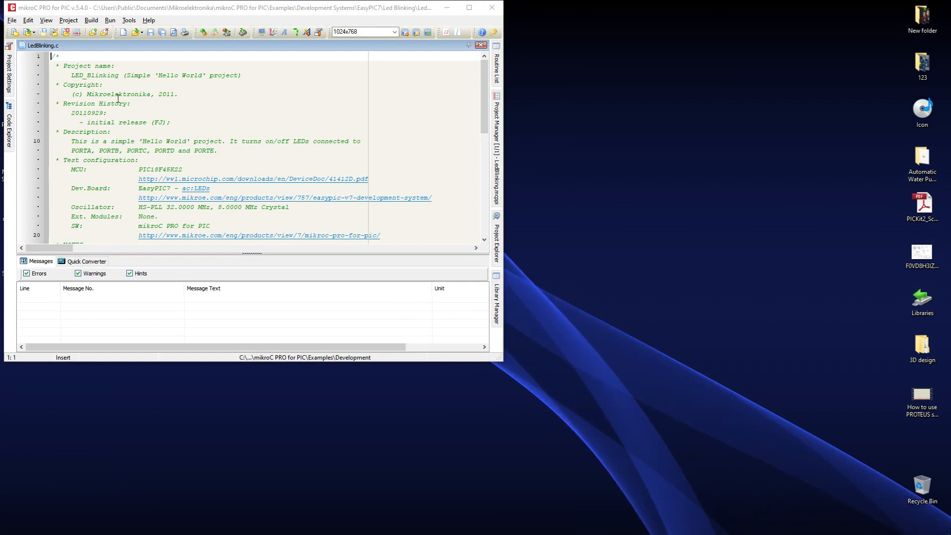
drag(126, 12, 240, 39)
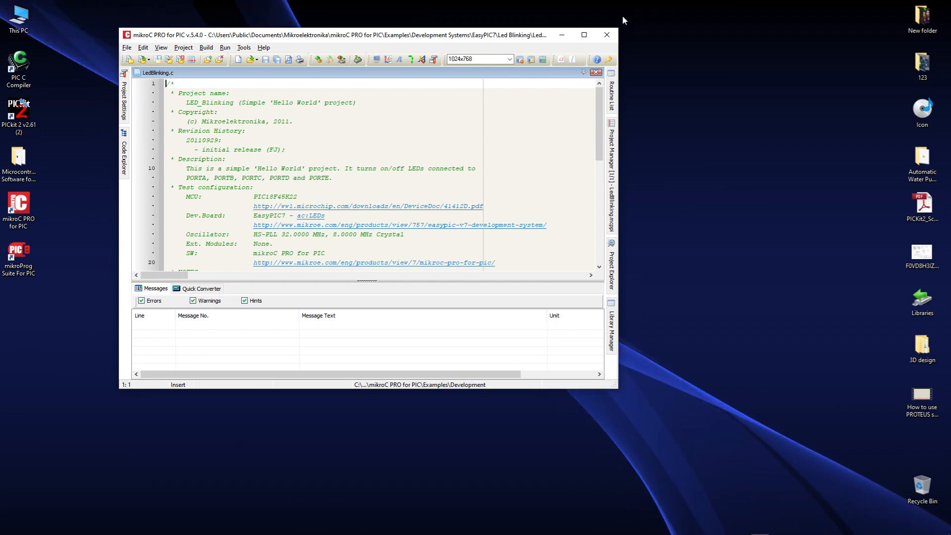
click(607, 35)
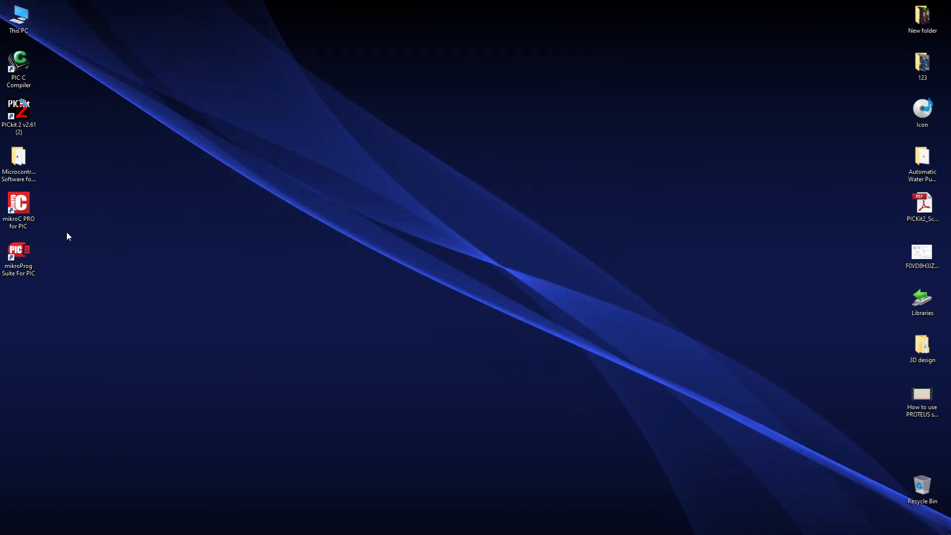
Run the application inside the 2. mikroC PRO for PIC\mikroC PRO for PIC folder of MikroC 5 in Microcontroller Software for Online Course
double_click(30, 166)
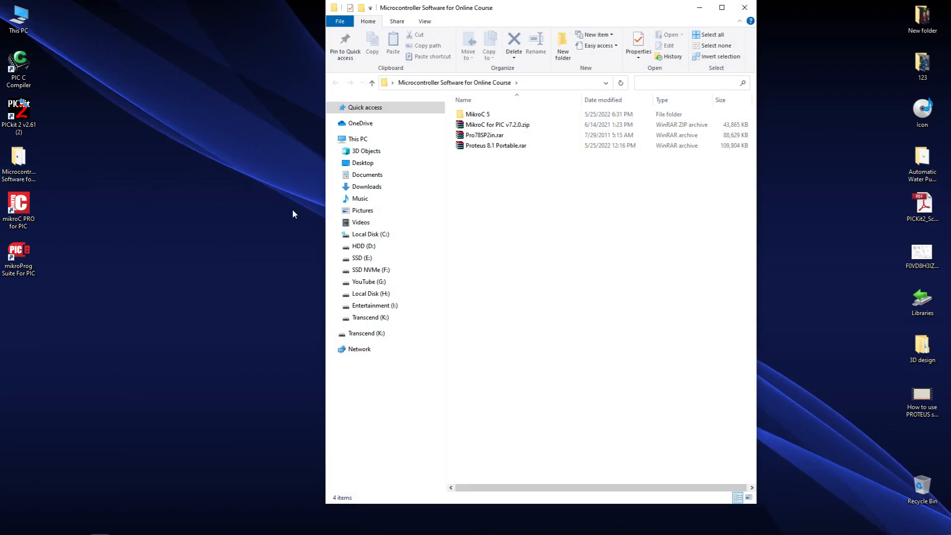
double_click(504, 115)
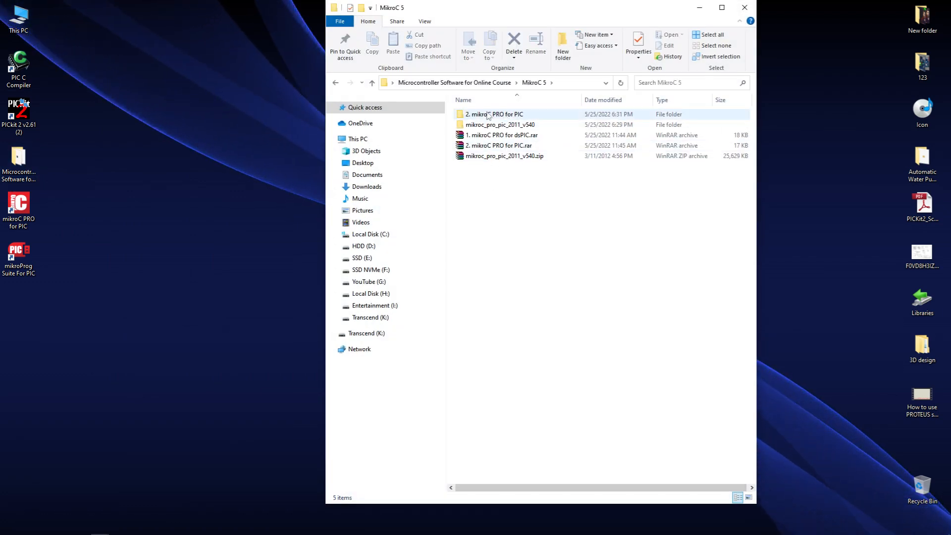
drag(500, 8, 470, 57)
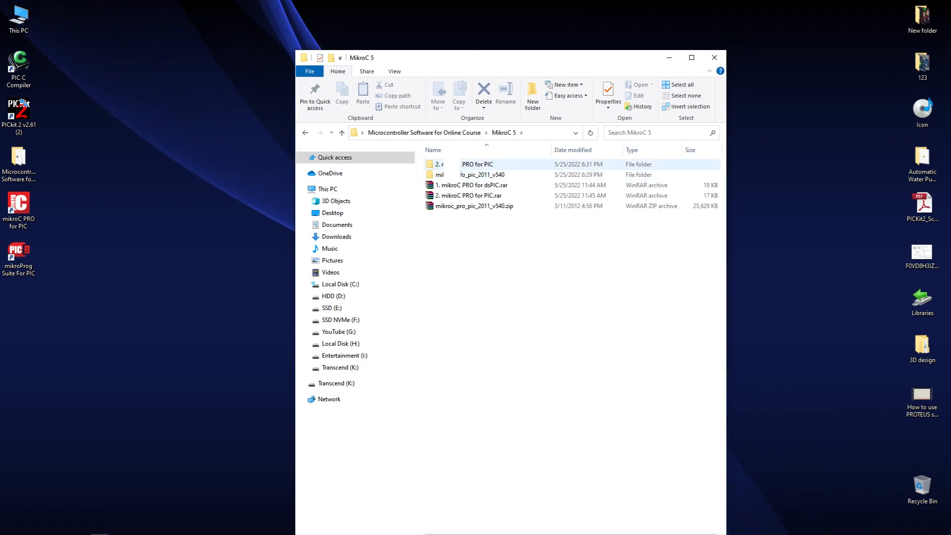
double_click(476, 167)
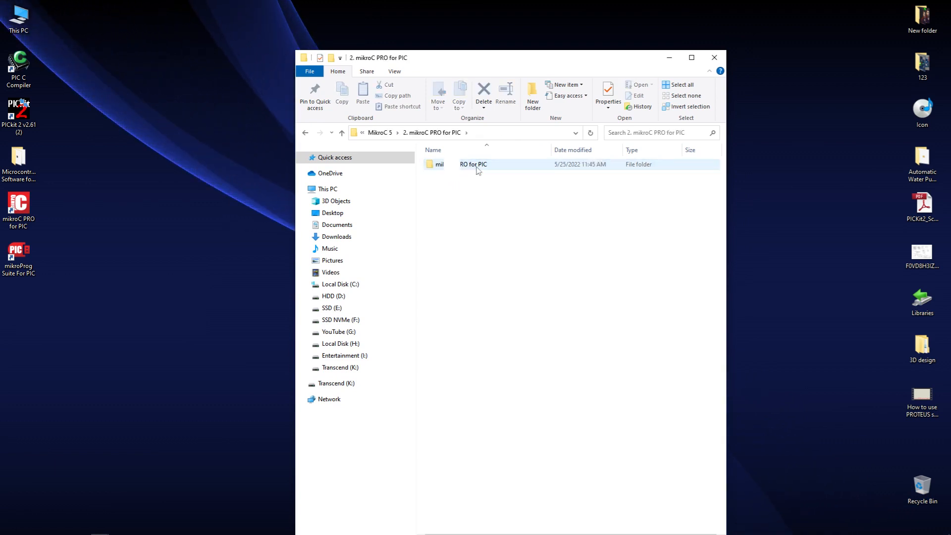
click(478, 169)
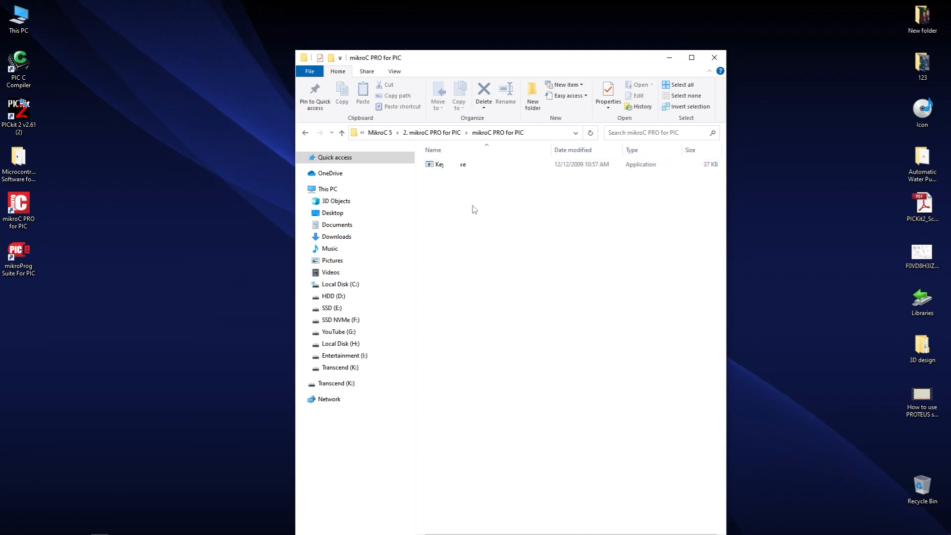
double_click(462, 166)
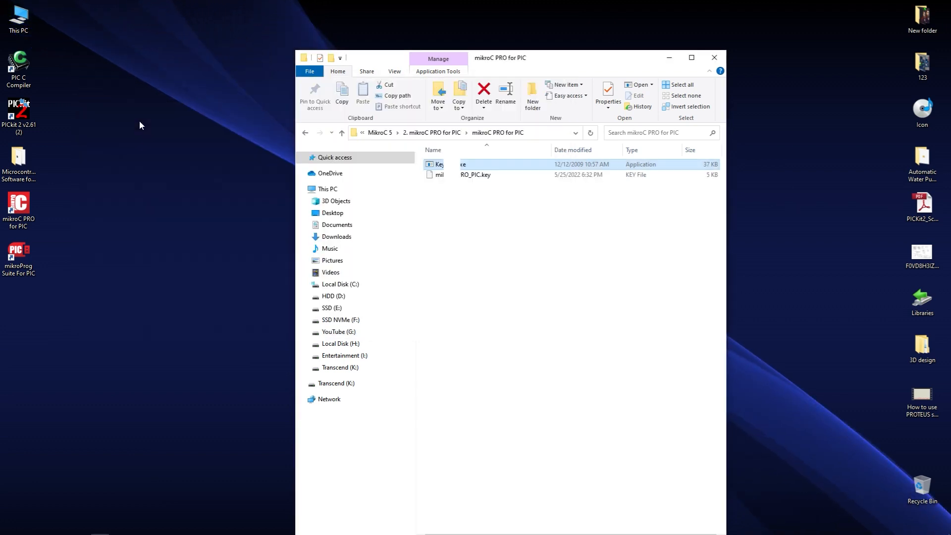
Select the .key file, open the file location of the mikroC PRO for PIC desktop shortcut, and close both folder windows
click(454, 175)
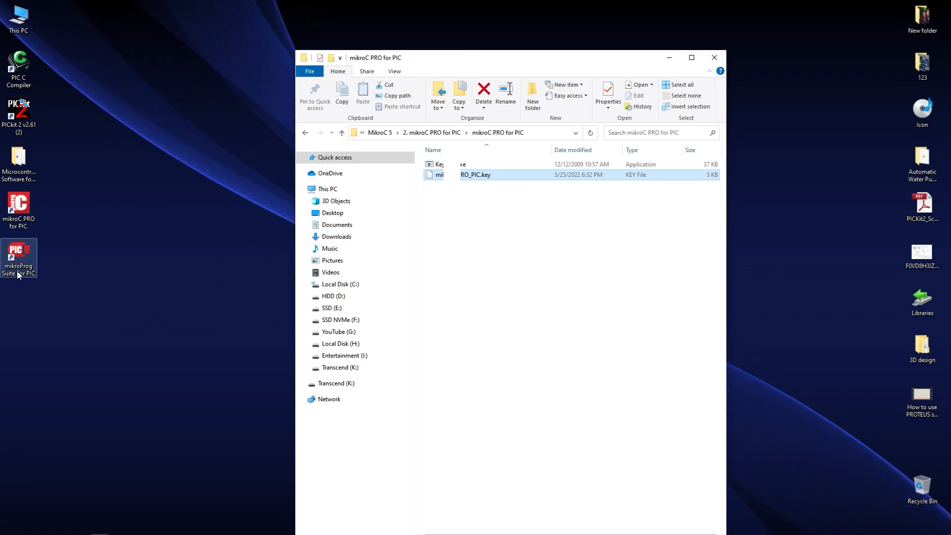
right_click(31, 213)
click(70, 231)
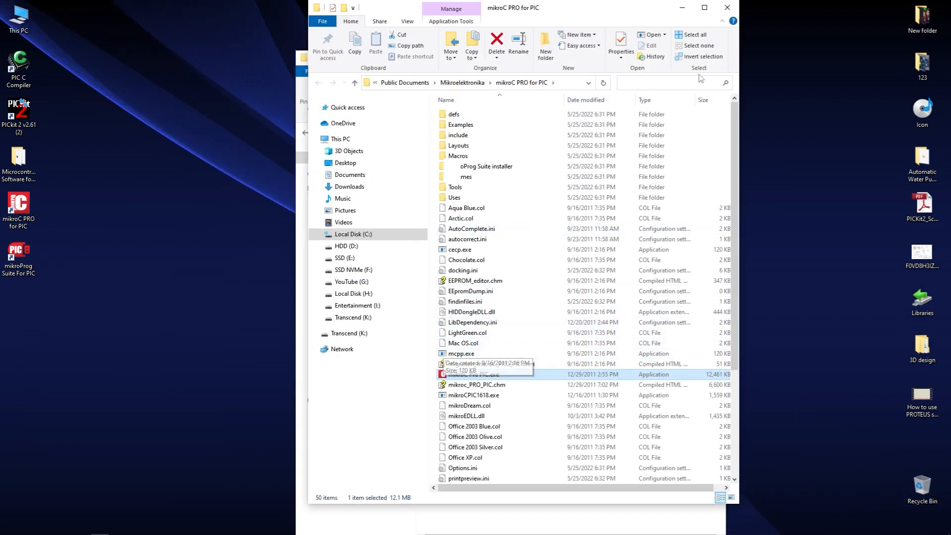
click(727, 8)
click(712, 63)
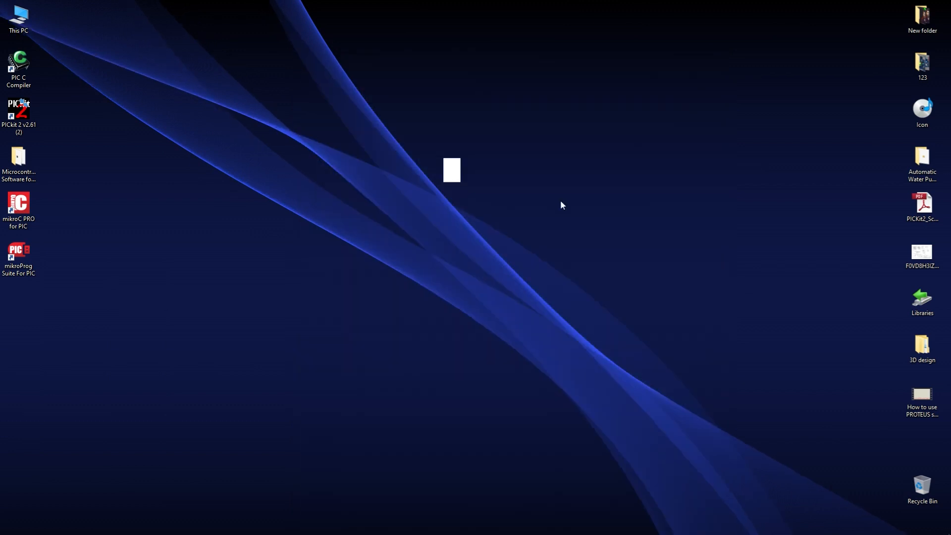
Launch mikroC PRO for PIC maximized and start a new project, continuing to the wizard's project settings
double_click(2, 212)
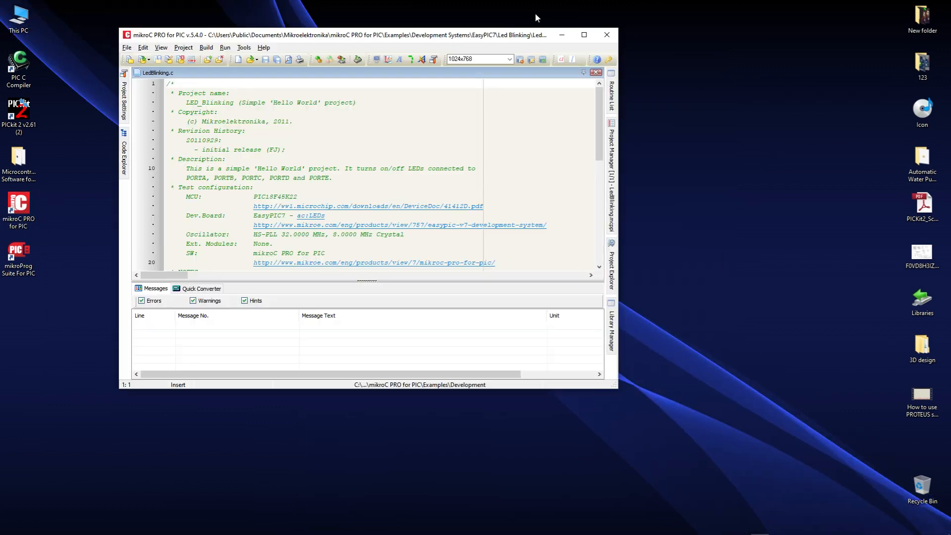
click(583, 35)
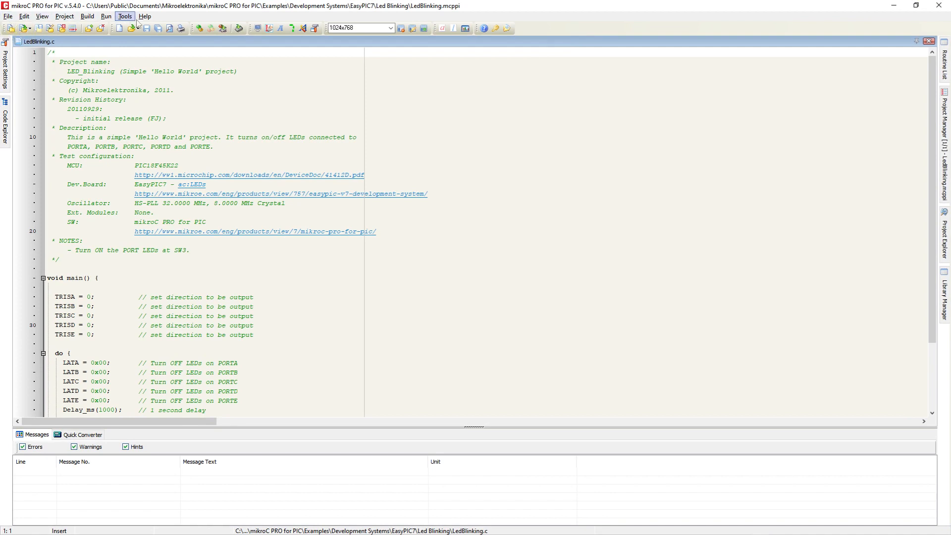
click(7, 17)
mouse_move(8, 30)
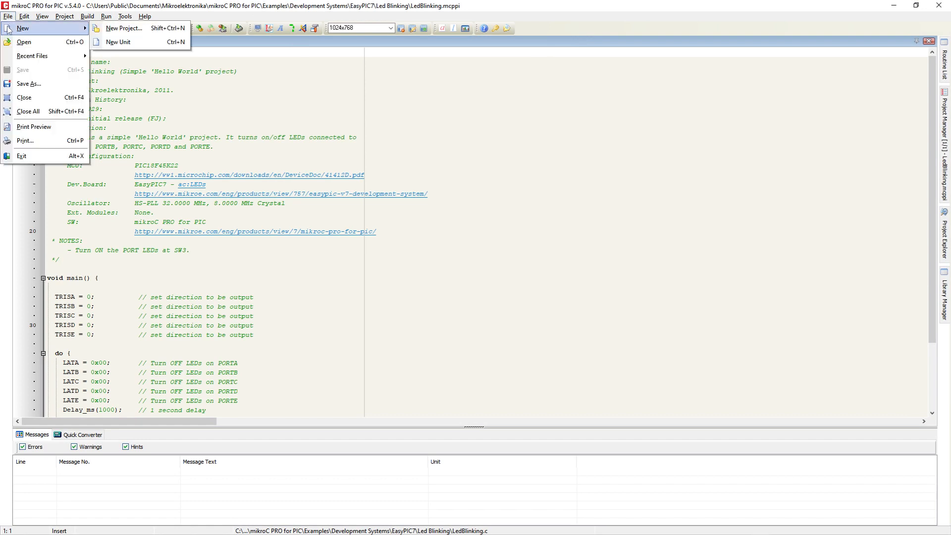
click(121, 29)
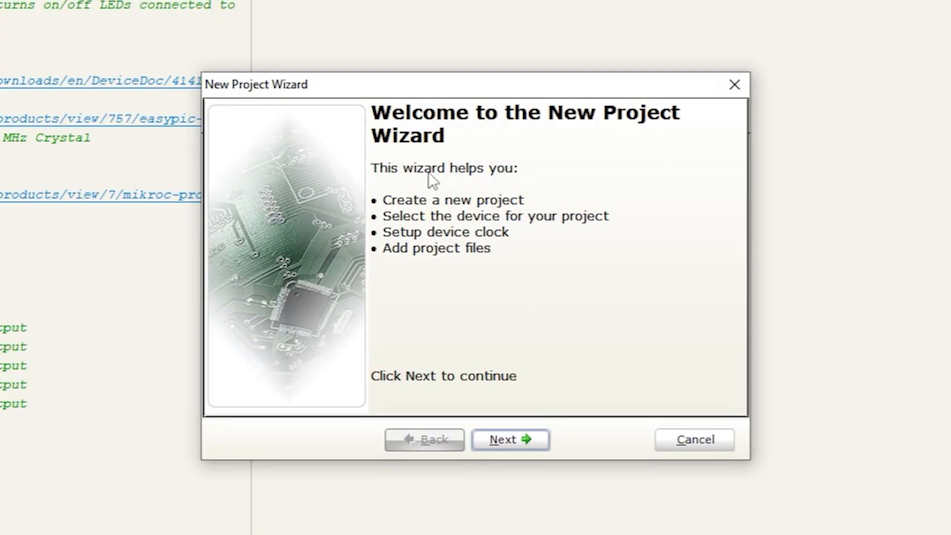
click(505, 437)
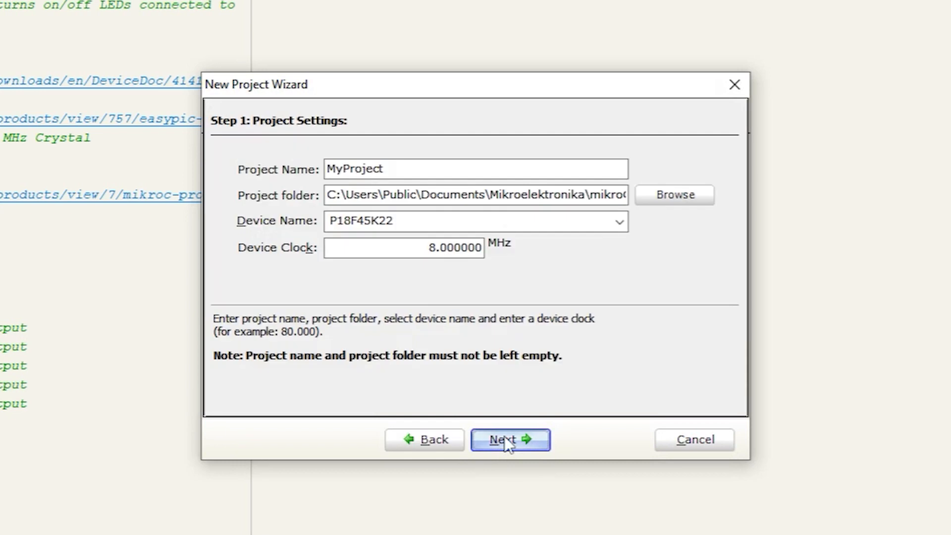
Name the project 1st Project and create a new Desktop folder MikroC Code as its project folder
double_click(401, 168)
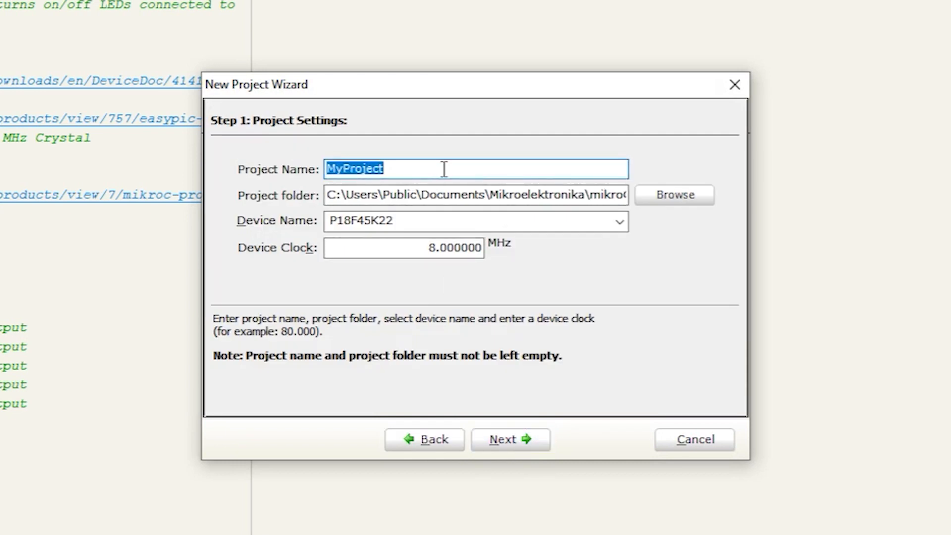
text(1st)
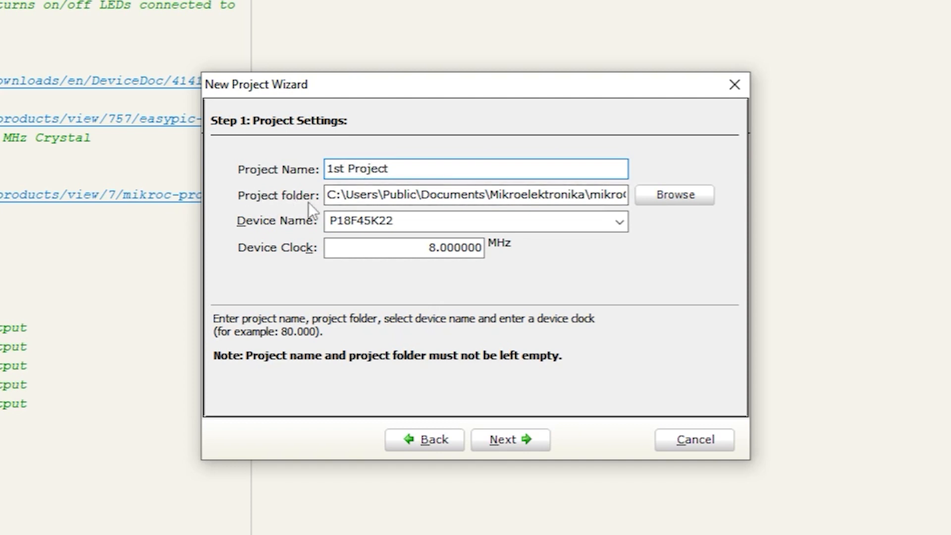
click(667, 201)
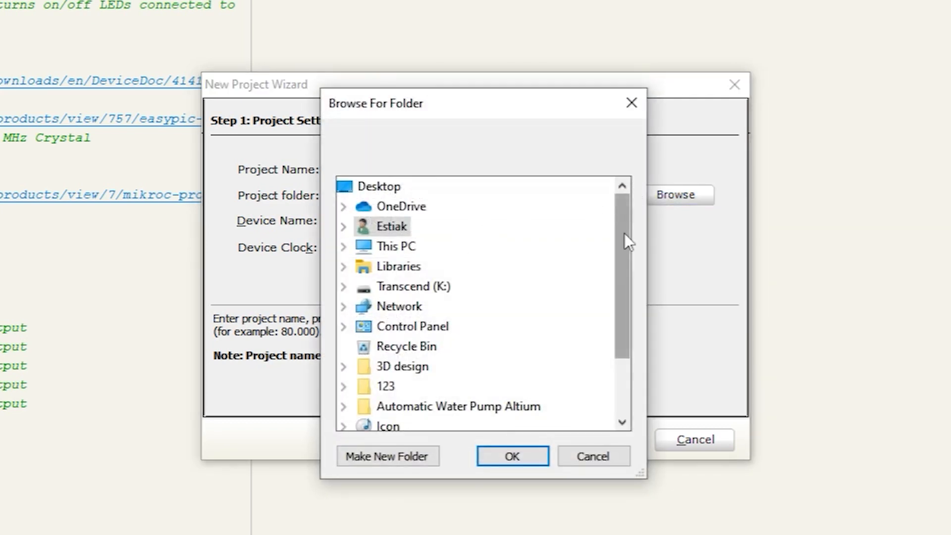
click(377, 455)
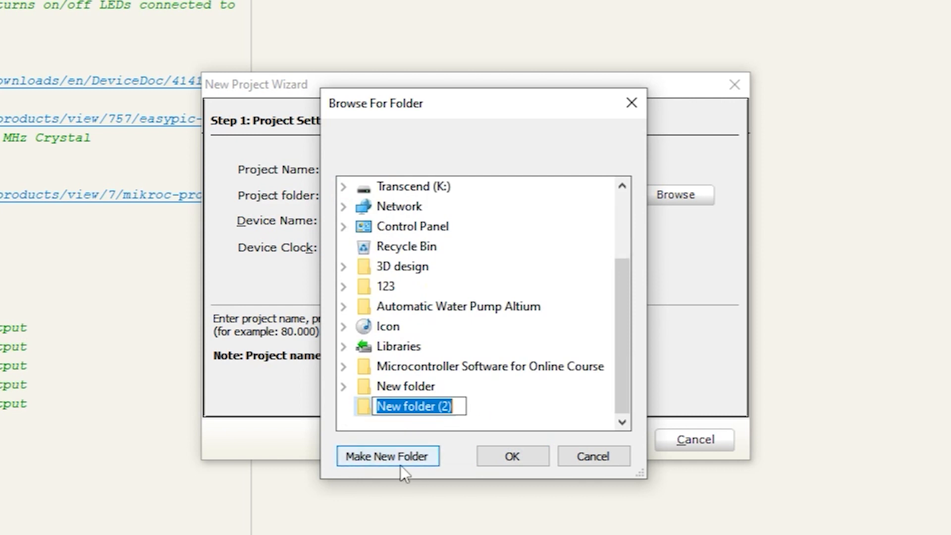
text(Mik)
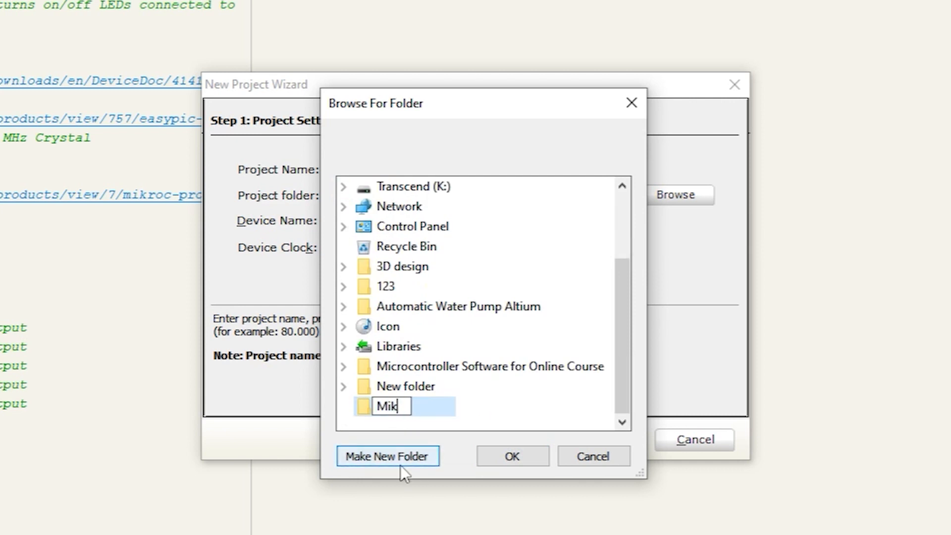
text(roC C)
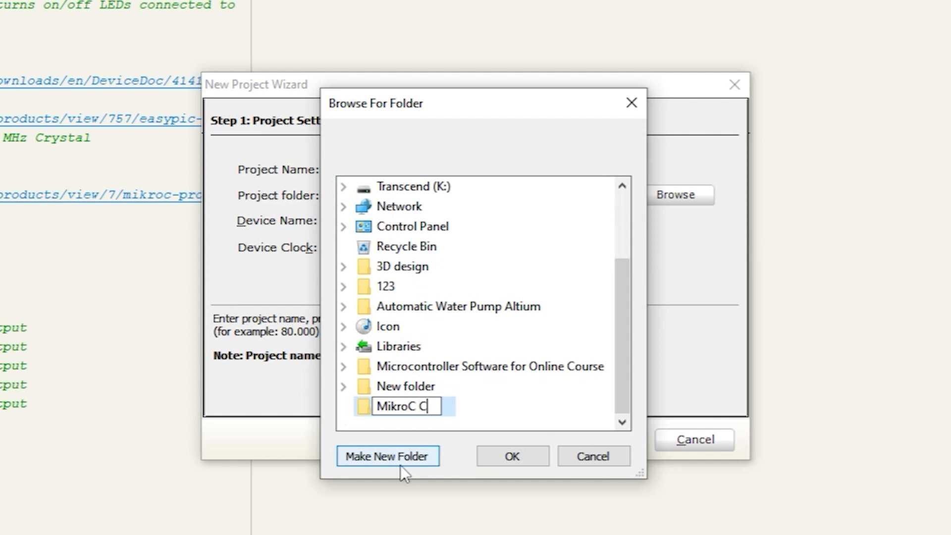
text(ode)
click(493, 459)
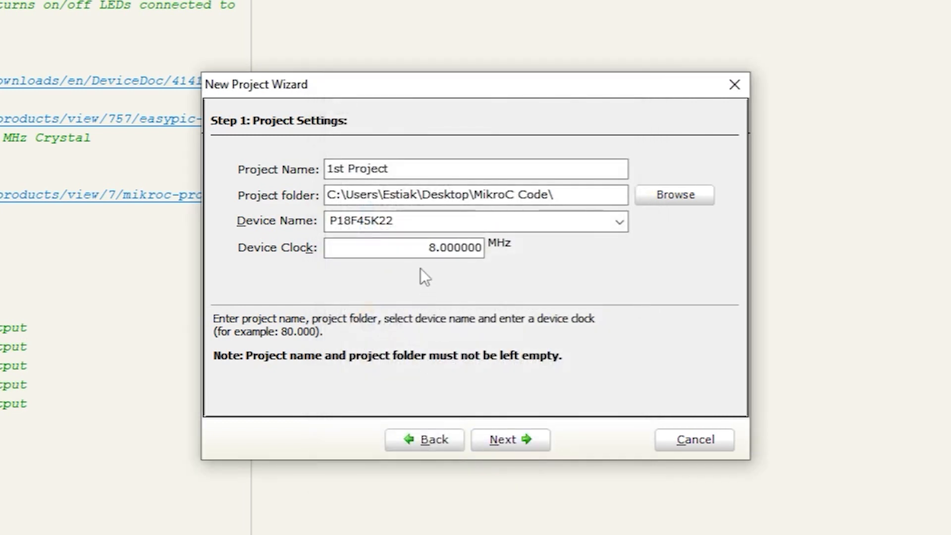
Choose P16F877A as the new project's device
click(405, 226)
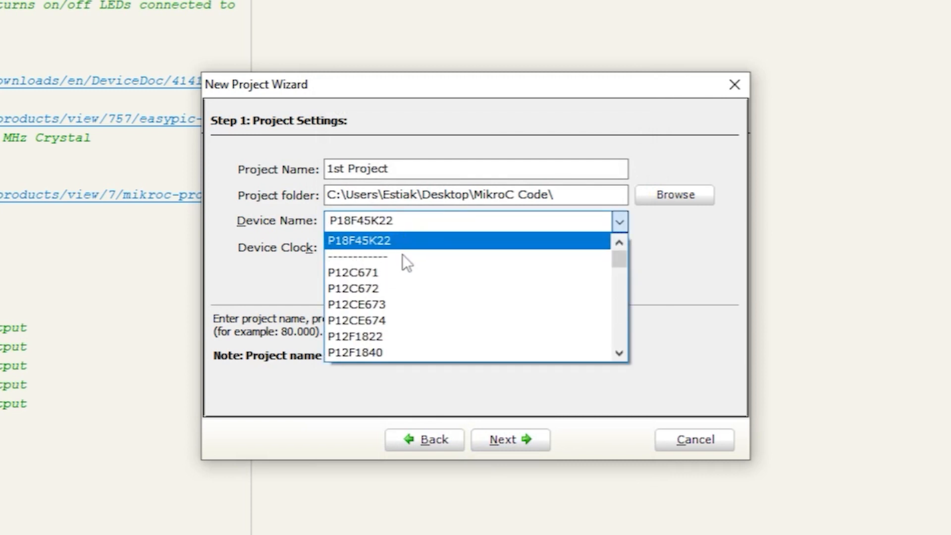
scroll(402, 300, down, 10)
scroll(400, 318, down, 13)
scroll(400, 318, down, 10)
scroll(400, 318, down, 7)
scroll(400, 318, down, 9)
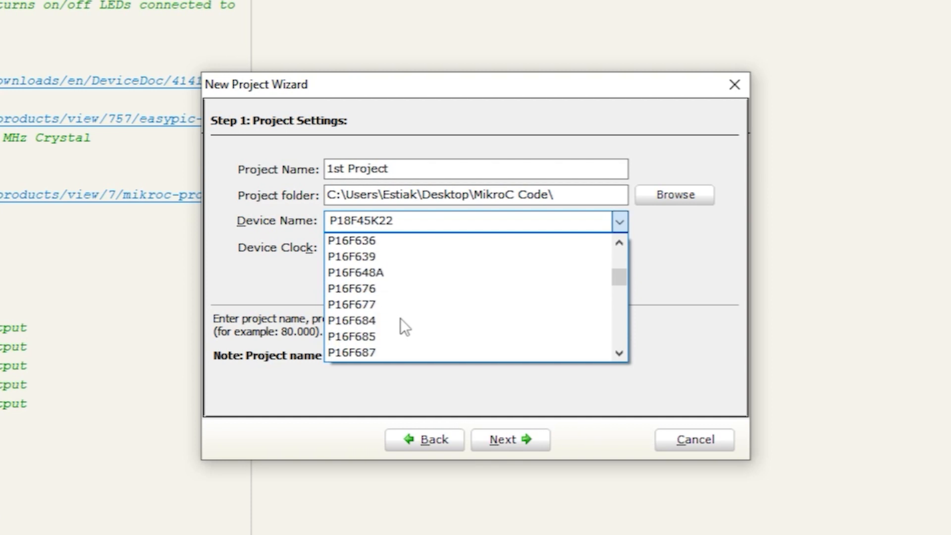
scroll(400, 318, down, 8)
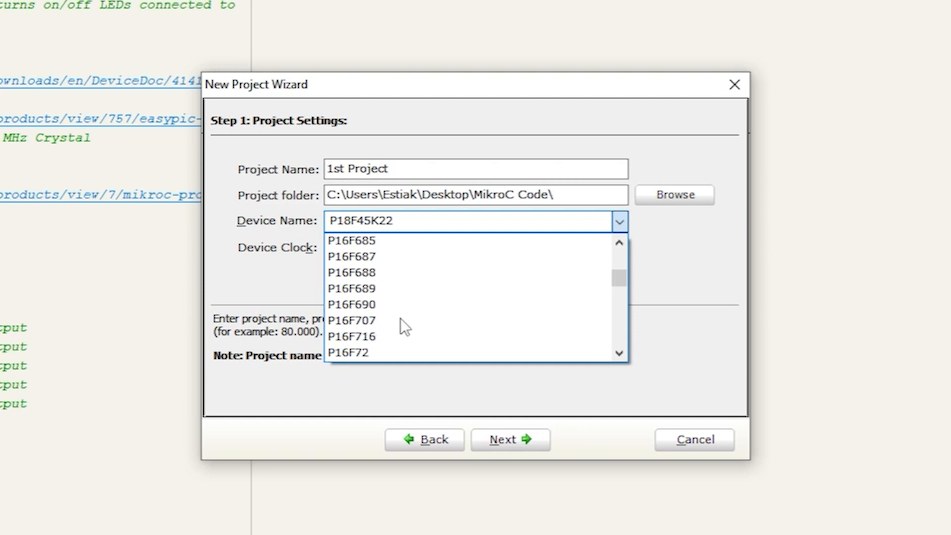
scroll(400, 318, down, 11)
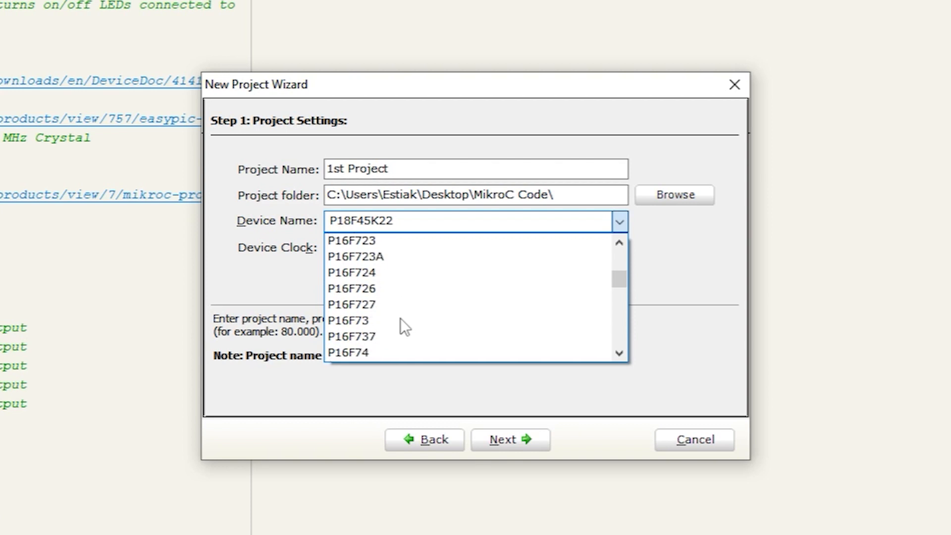
scroll(400, 318, down, 15)
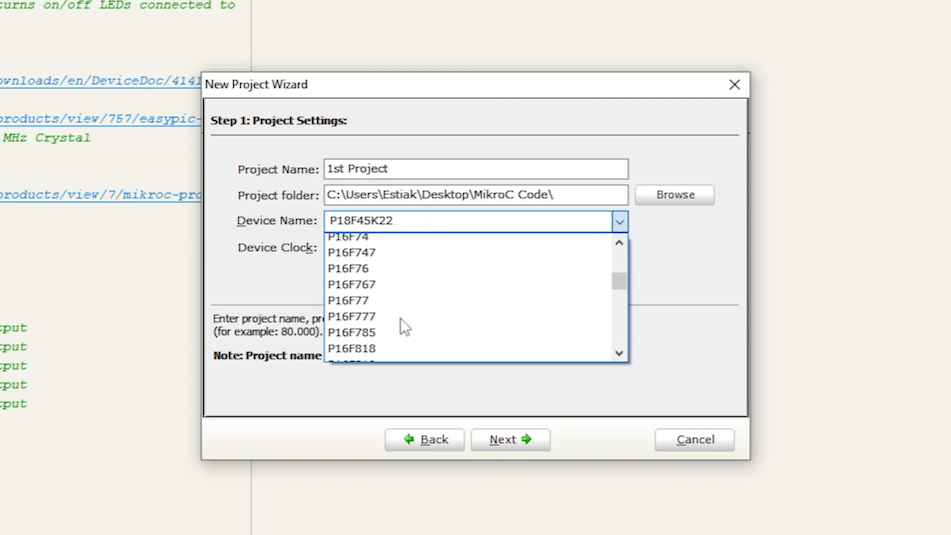
scroll(400, 318, down, 4)
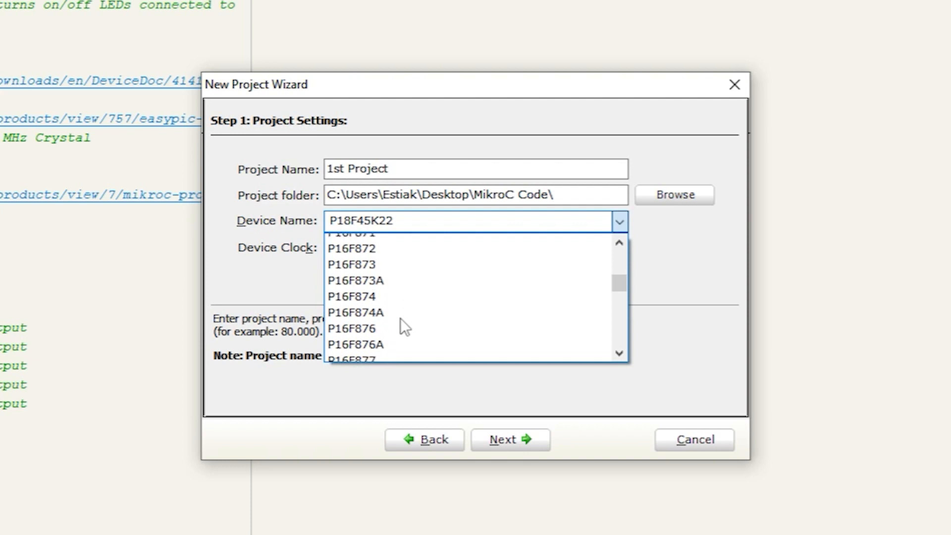
scroll(400, 318, down, 1)
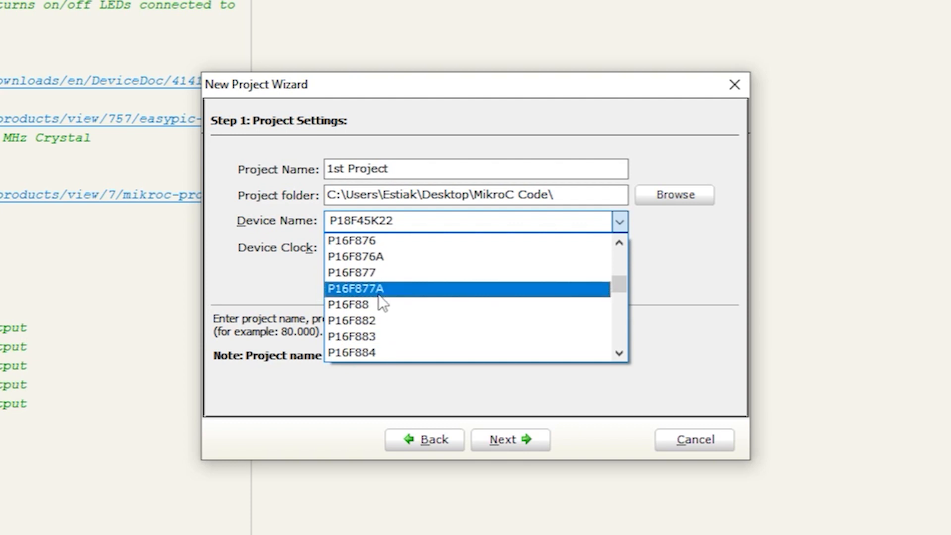
click(353, 290)
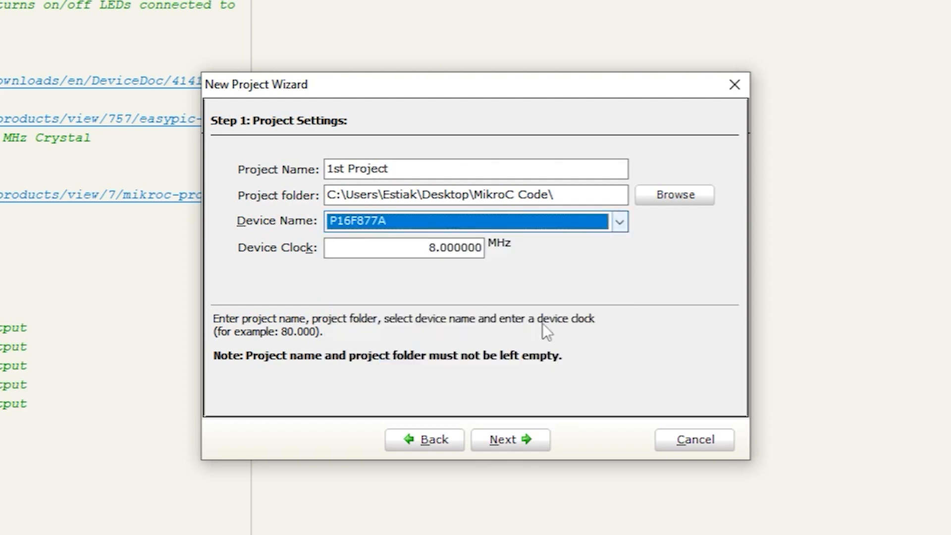
Set the device clock to 20 MHz, add no files, keep Include All libraries, and finish creating the project
click(439, 246)
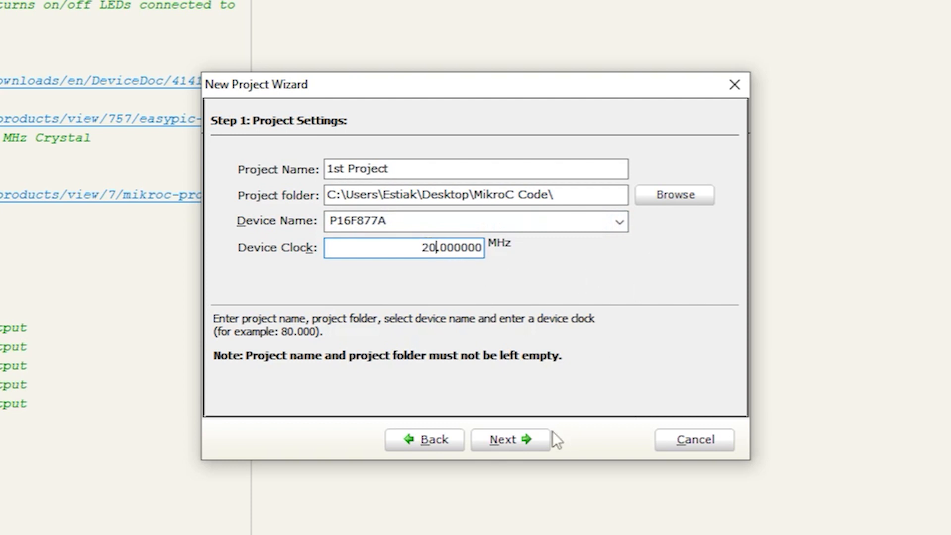
click(510, 439)
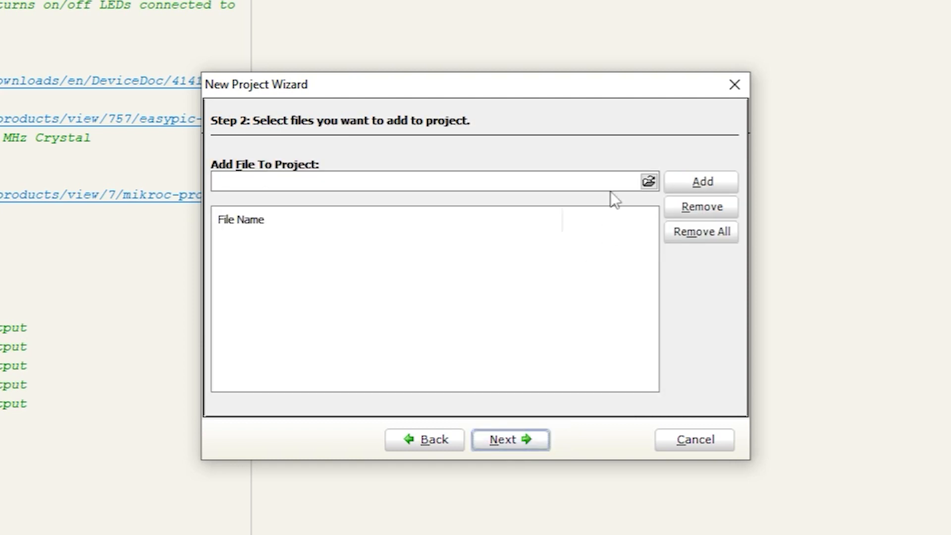
click(519, 438)
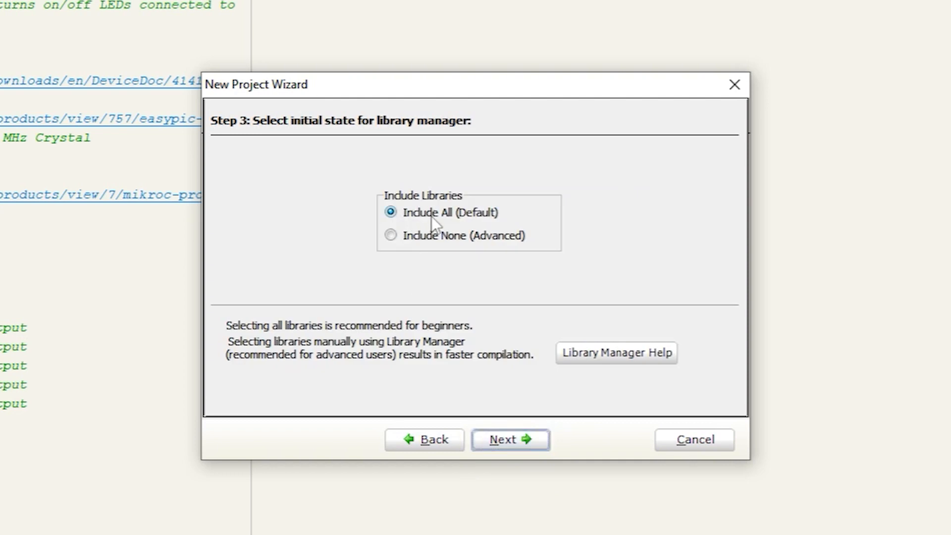
click(506, 440)
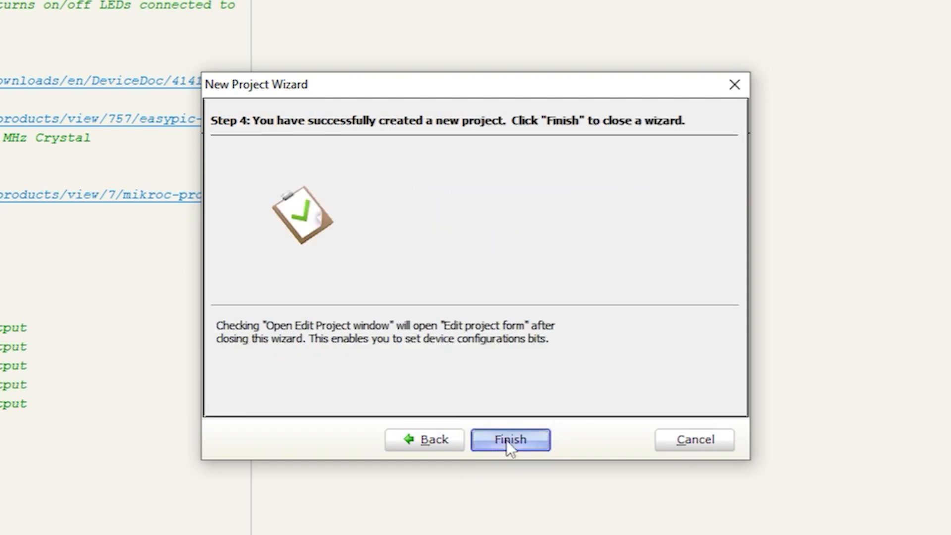
click(515, 439)
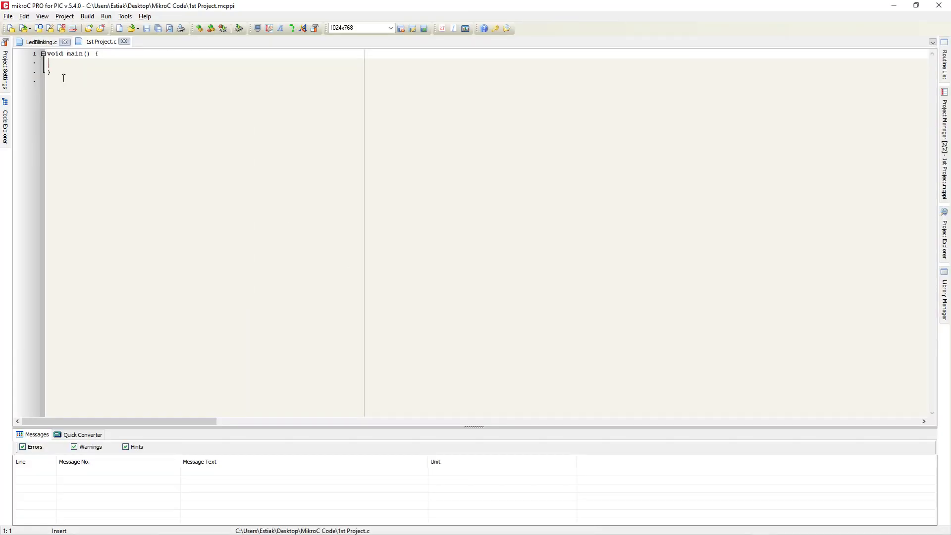
drag(56, 80, 43, 52)
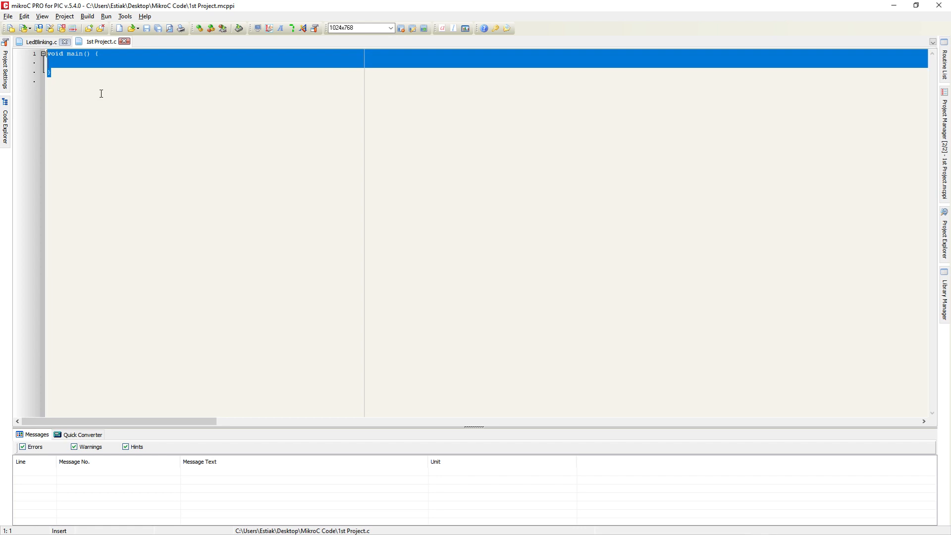
click(101, 94)
click(894, 5)
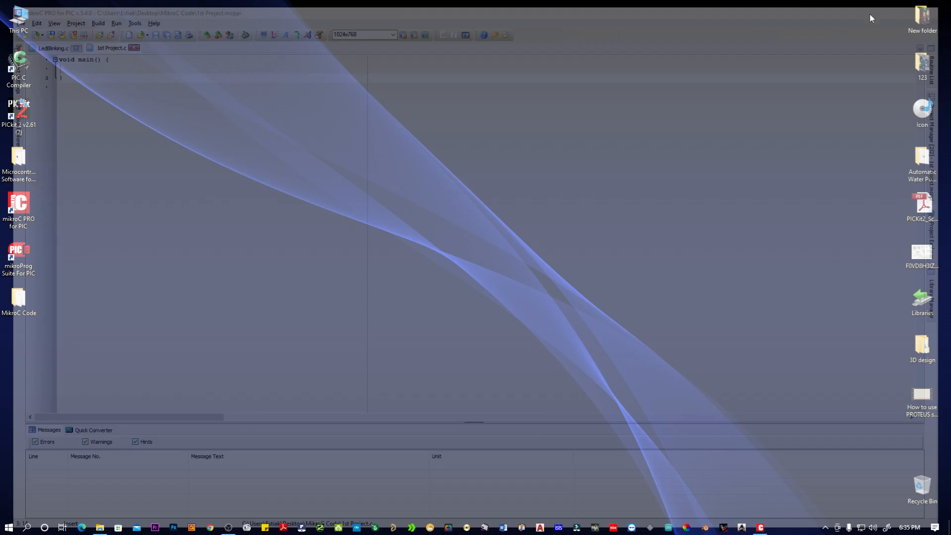
Replace the default code in 1st Project.c with a main function that makes RB0 an output and endlessly blinks an LED with 1000 ms delays
drag(99, 131, 40, 37)
key(Delete)
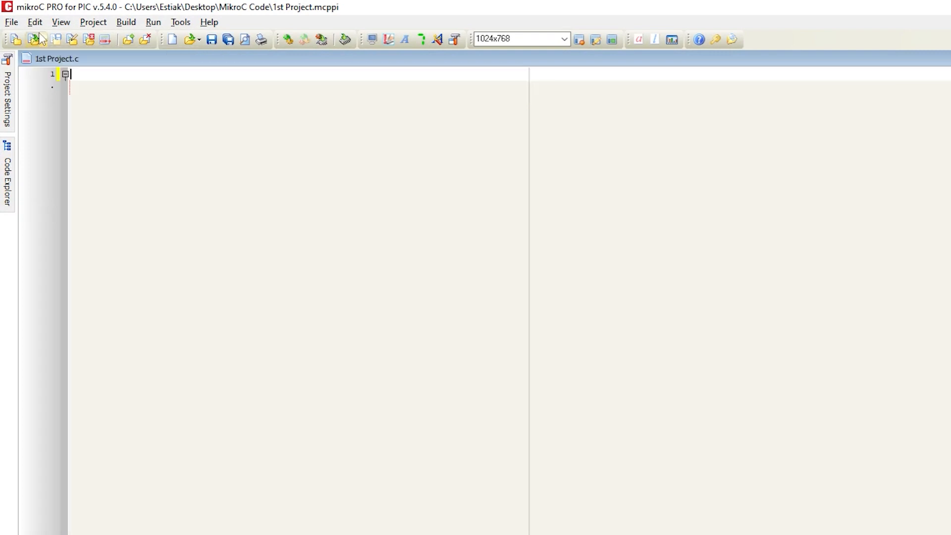
key(ctrl+z)
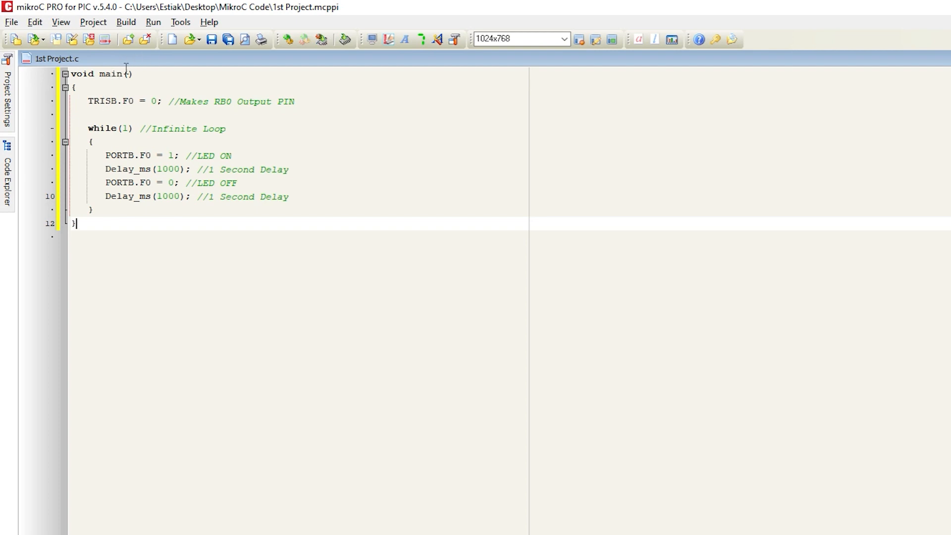
Build the project, run Build And Program, and close both mikroProg Suite and mikroC PRO for PIC
click(288, 41)
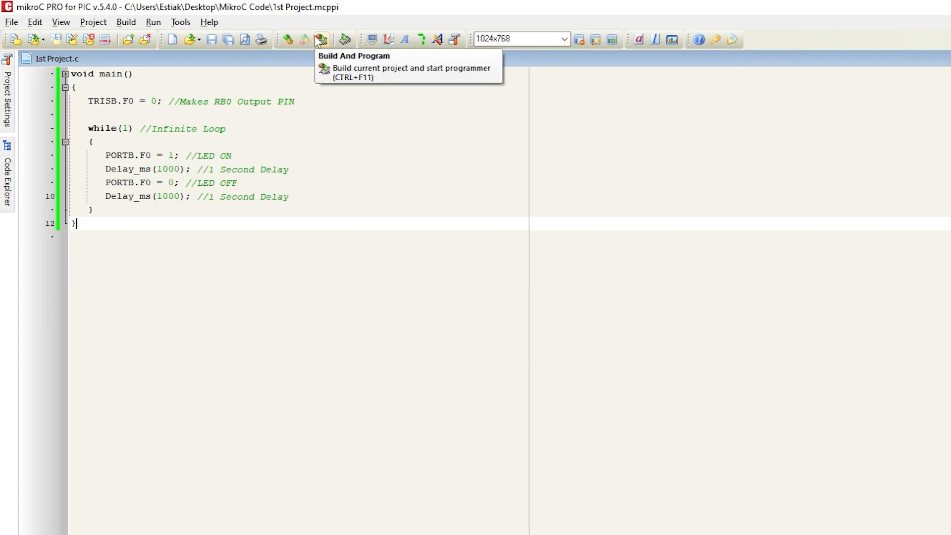
click(321, 40)
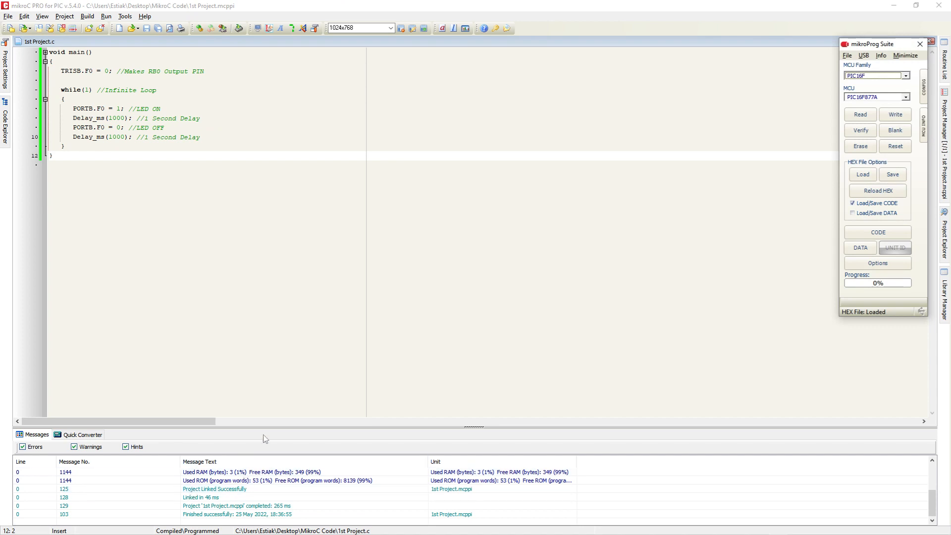
click(921, 44)
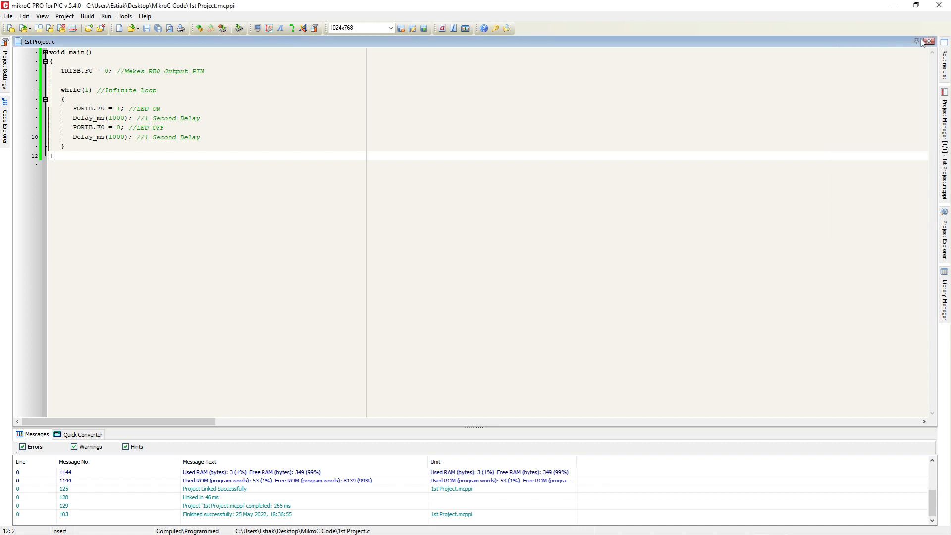
click(937, 6)
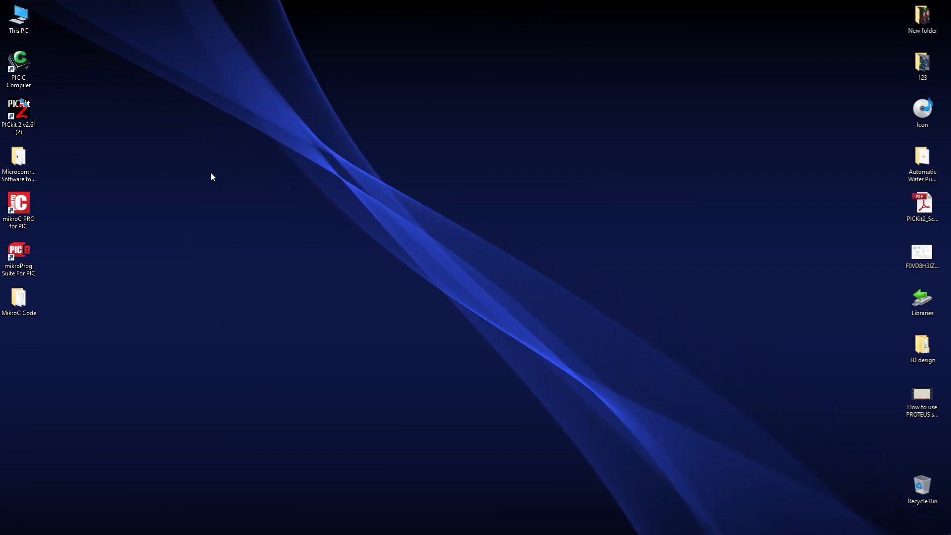
Launch PICkit 2, locate 1st Project.hex in the Desktop's MikroC Code folder through the hex import, and close the programmer without importing it
double_click(27, 110)
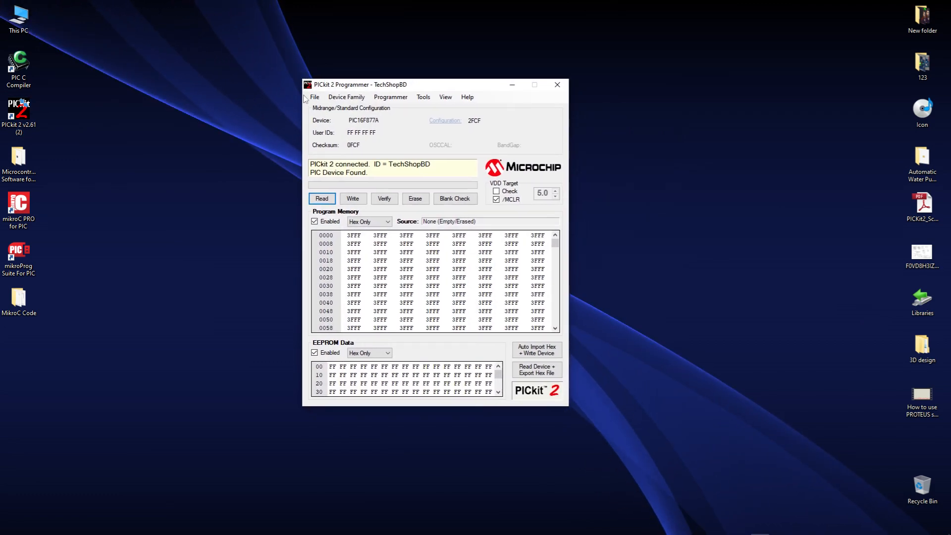
click(314, 97)
click(327, 104)
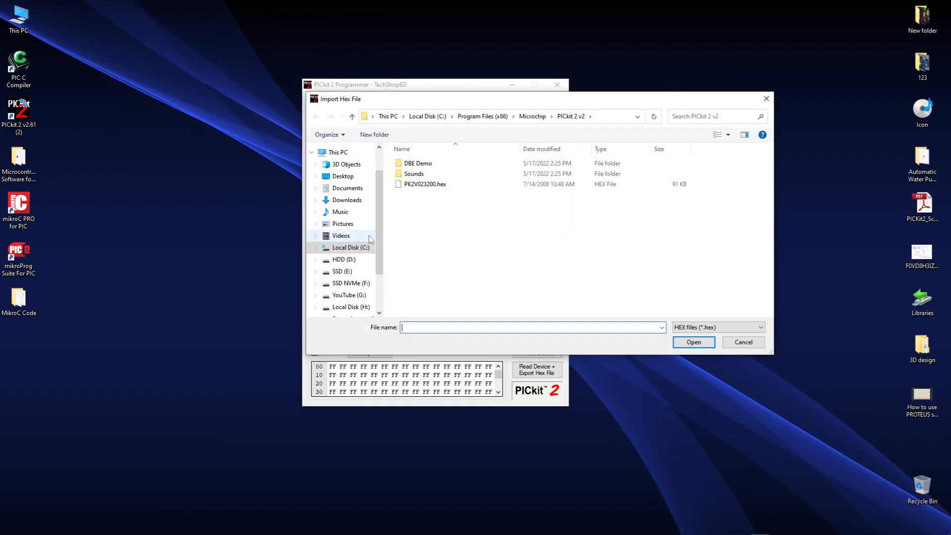
click(342, 176)
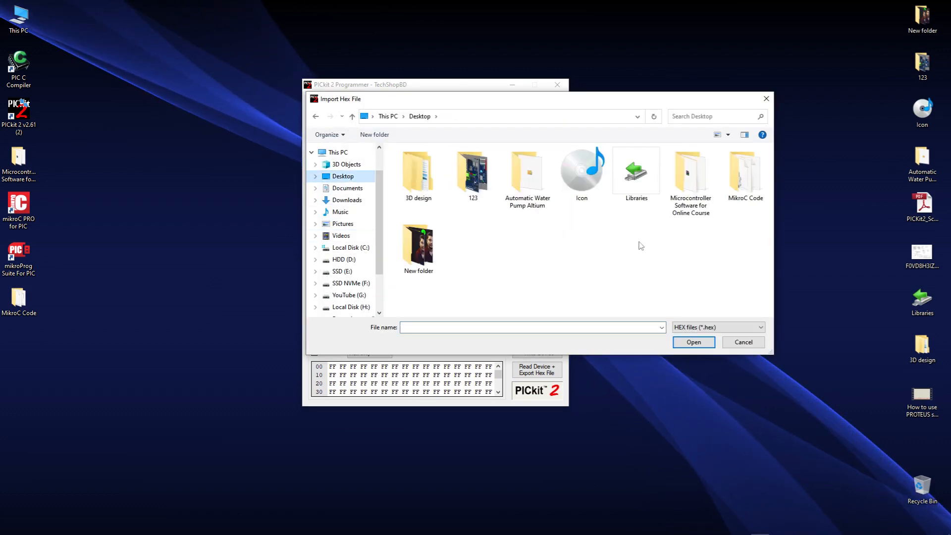
click(739, 181)
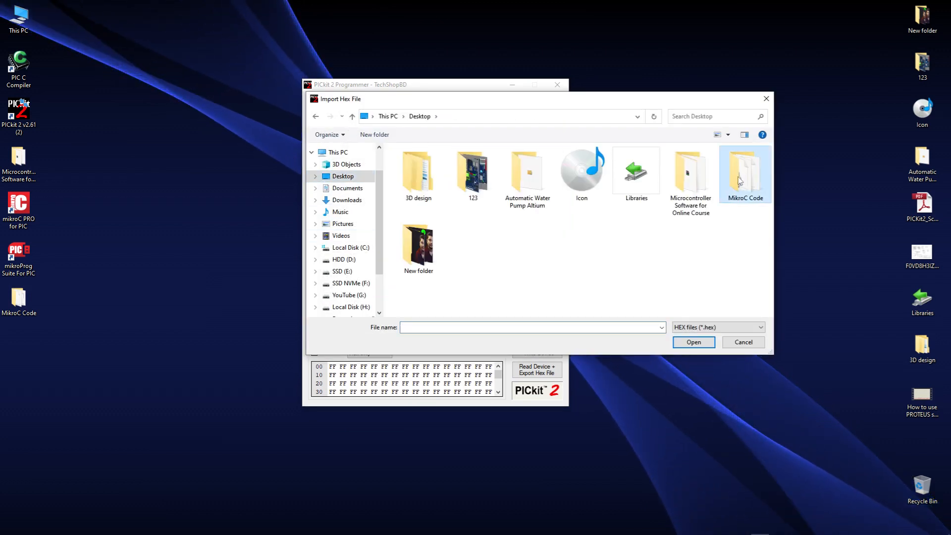
double_click(739, 181)
click(421, 164)
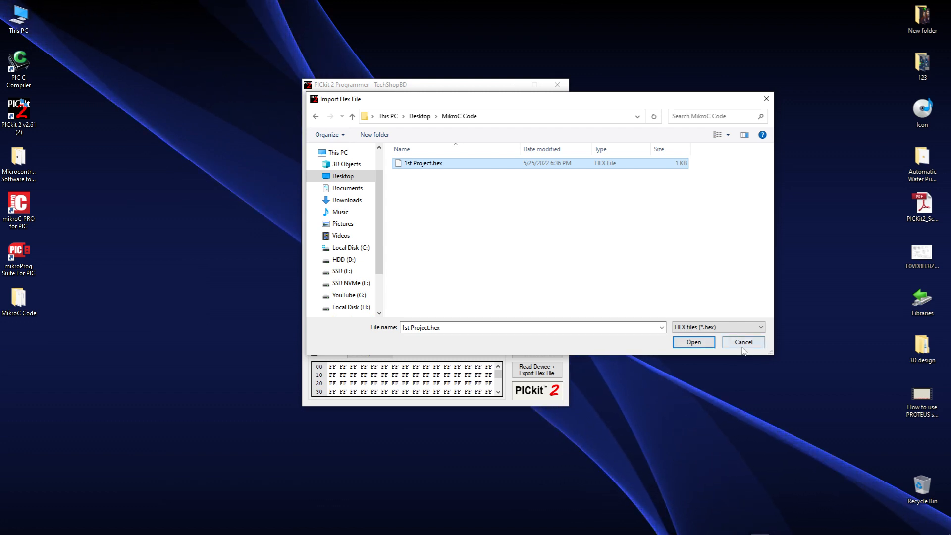
click(726, 341)
click(557, 84)
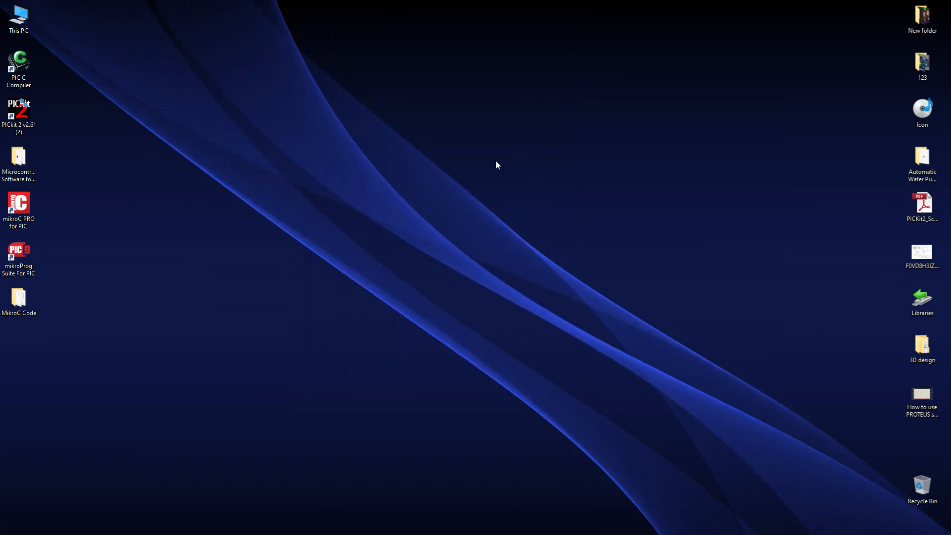